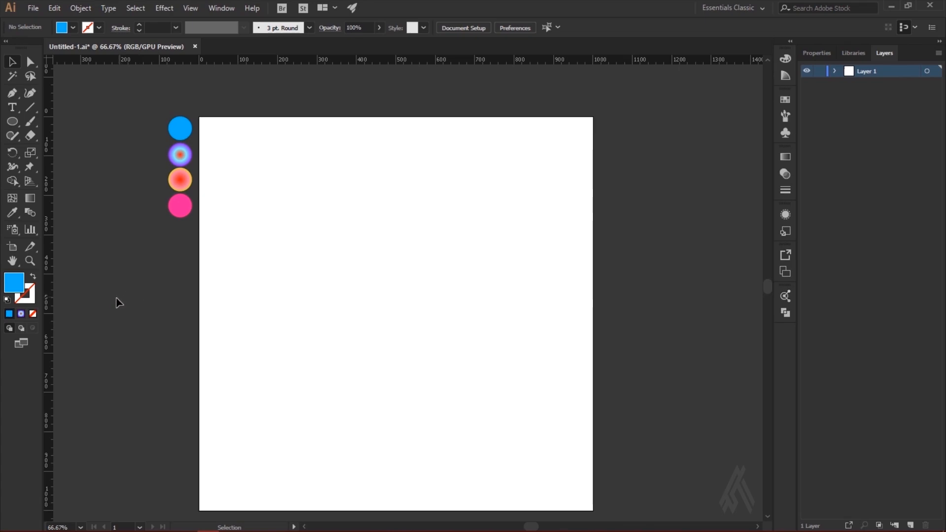
Step: Create a 20-point star at the artboard's centre with Radius 1 of 165 px and Radius 2 of 135 px
click(14, 121)
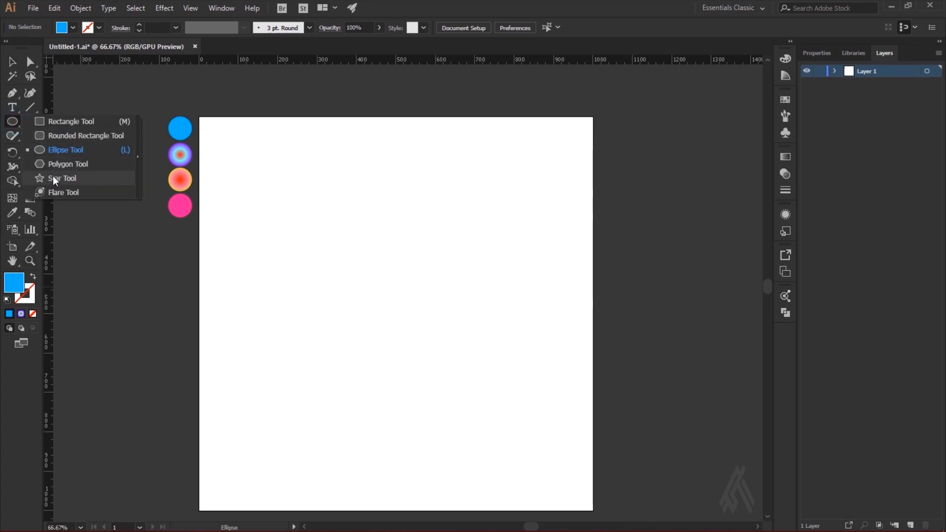
click(53, 178)
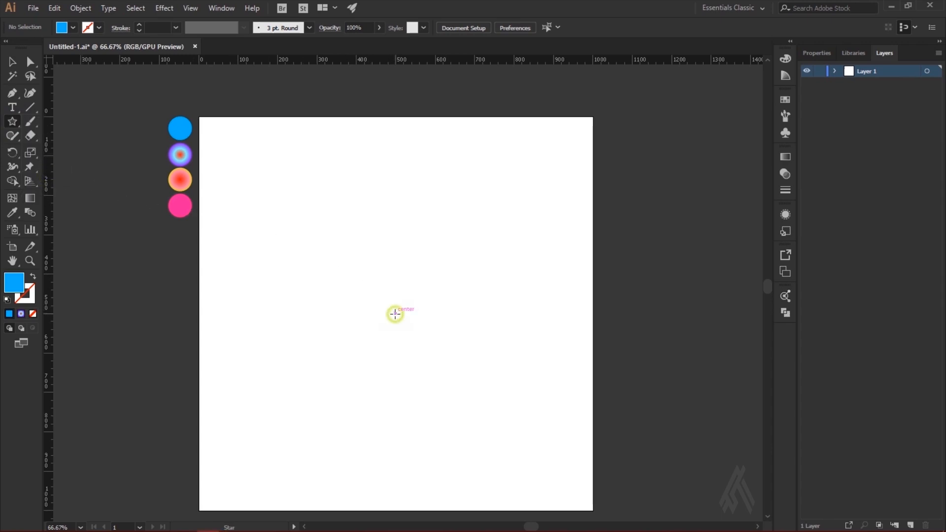
click(395, 314)
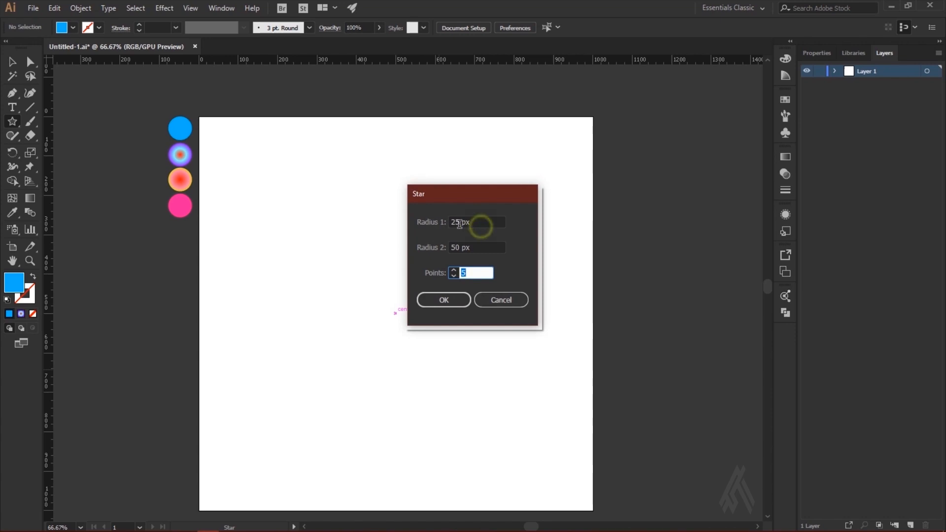
text(165)
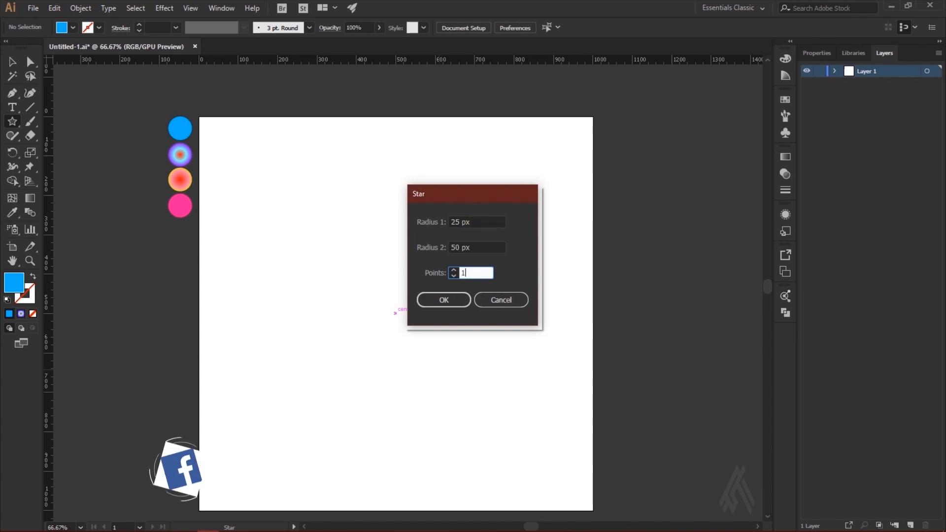
click(476, 247)
click(476, 223)
drag(477, 223, 383, 213)
text(165)
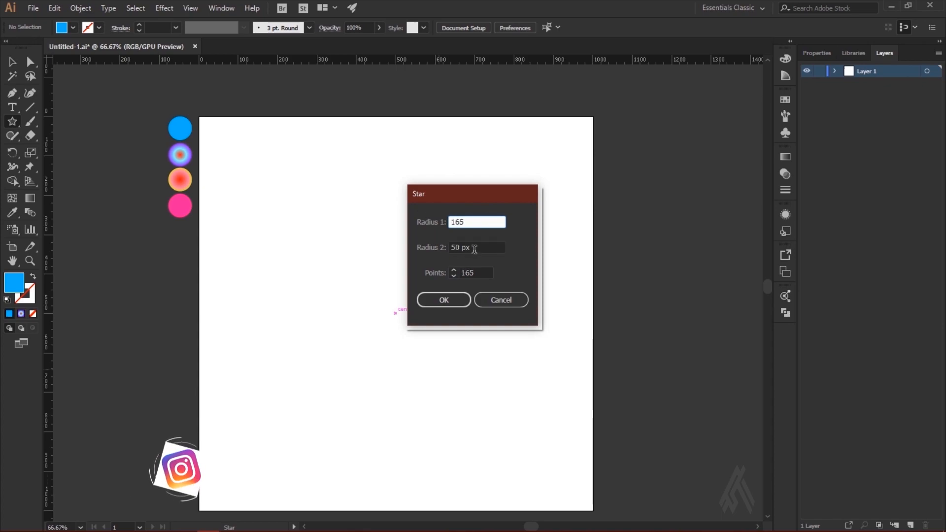
drag(473, 247, 245, 220)
text(135)
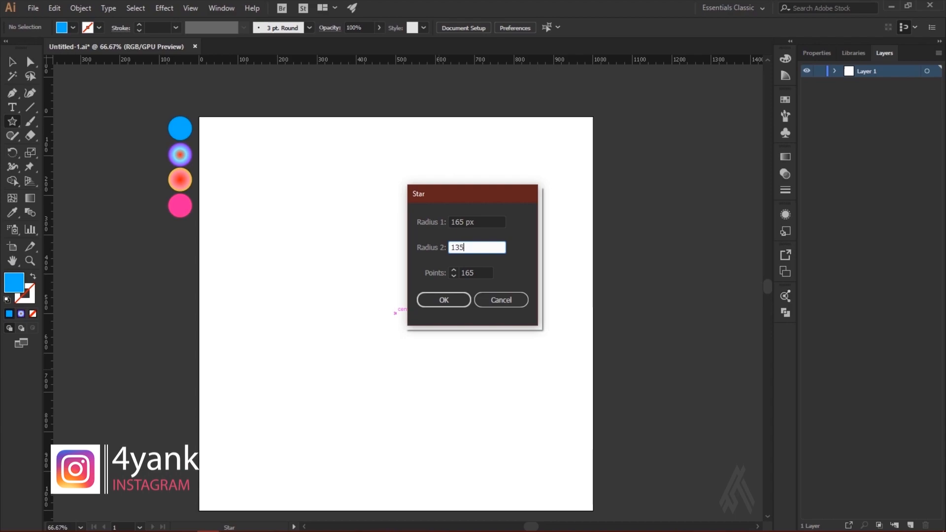
drag(482, 274, 403, 269)
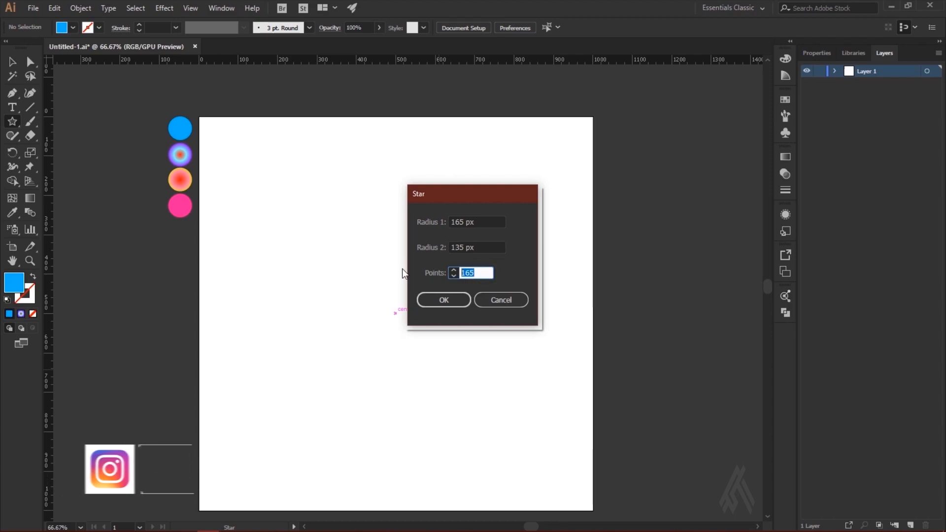
text(20)
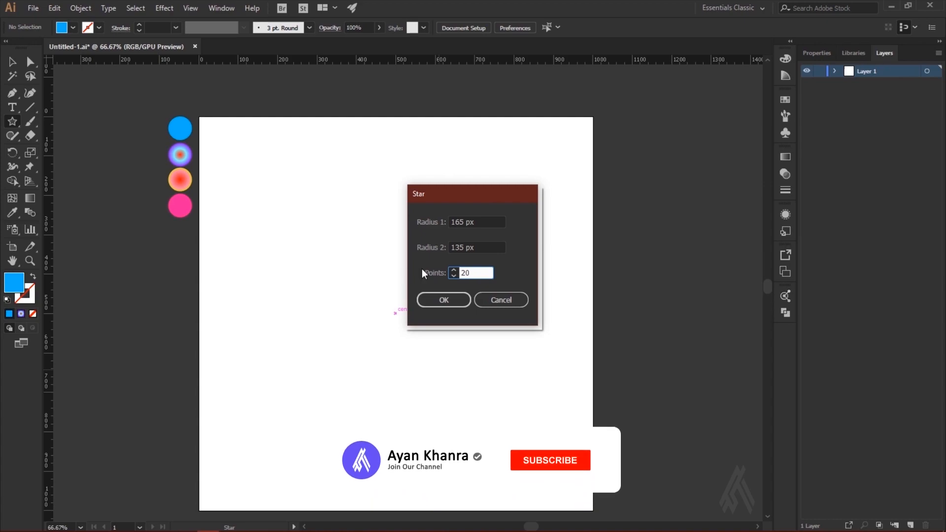
click(443, 299)
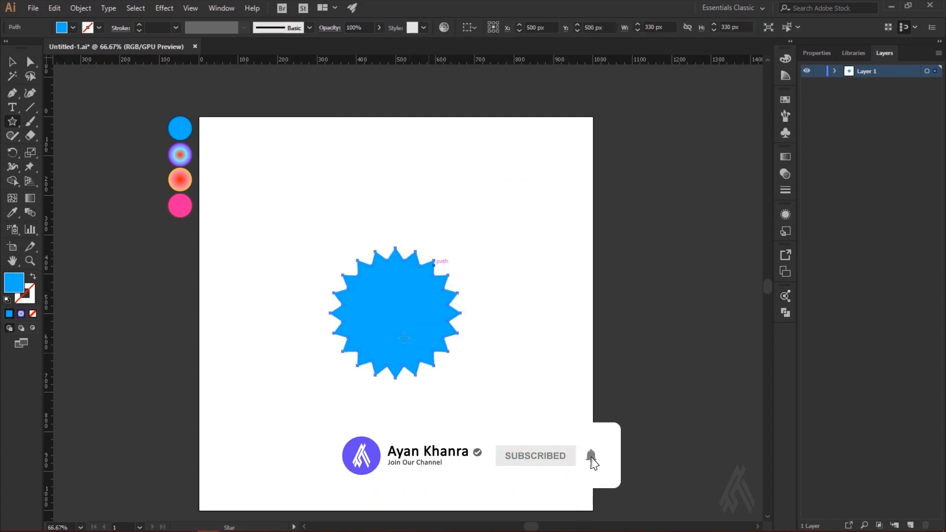
Step: Remove the star's fill and give its outline a solid blue stroke
click(30, 61)
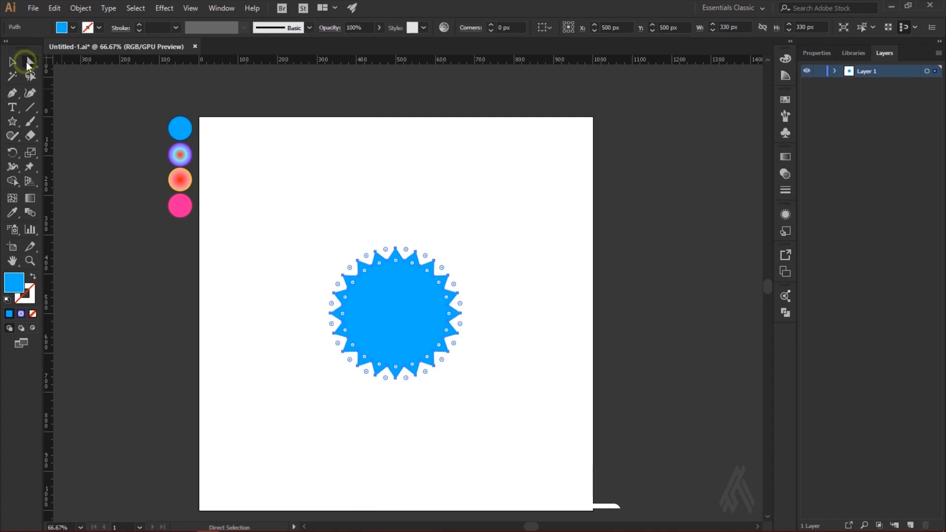
key(ctrl+shift+F9)
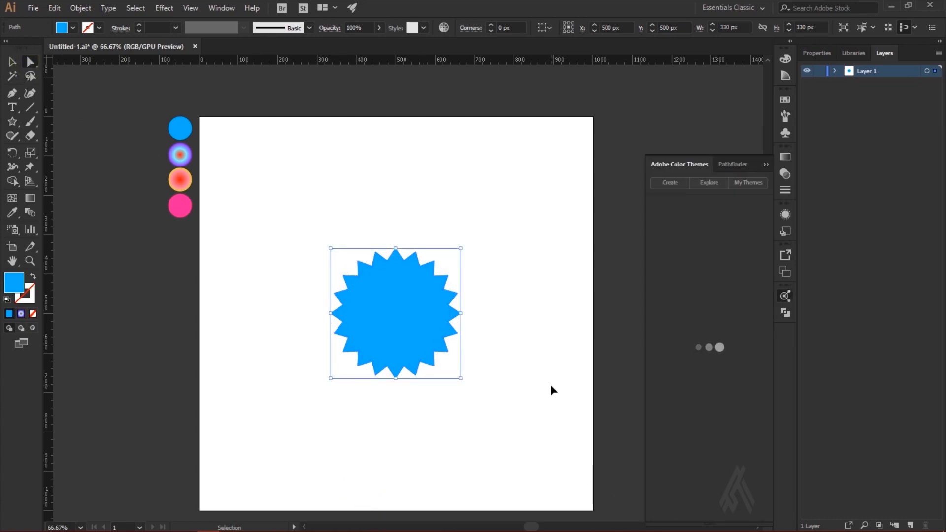
key(ctrl+equal)
key(ctrl+equal)
click(765, 164)
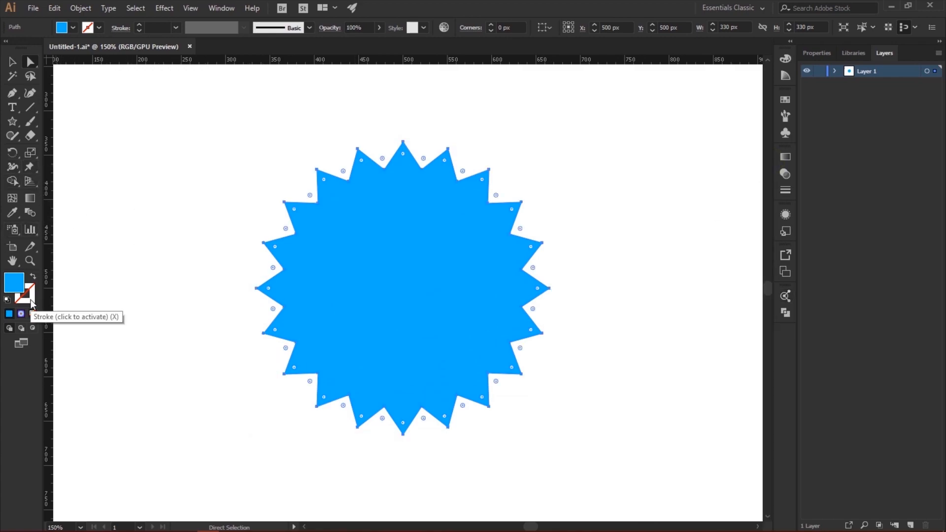
click(32, 303)
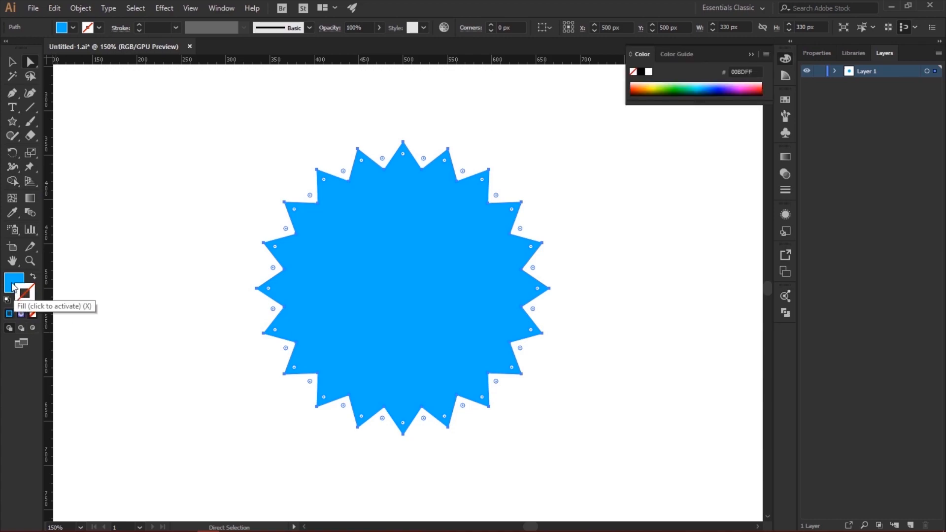
click(31, 316)
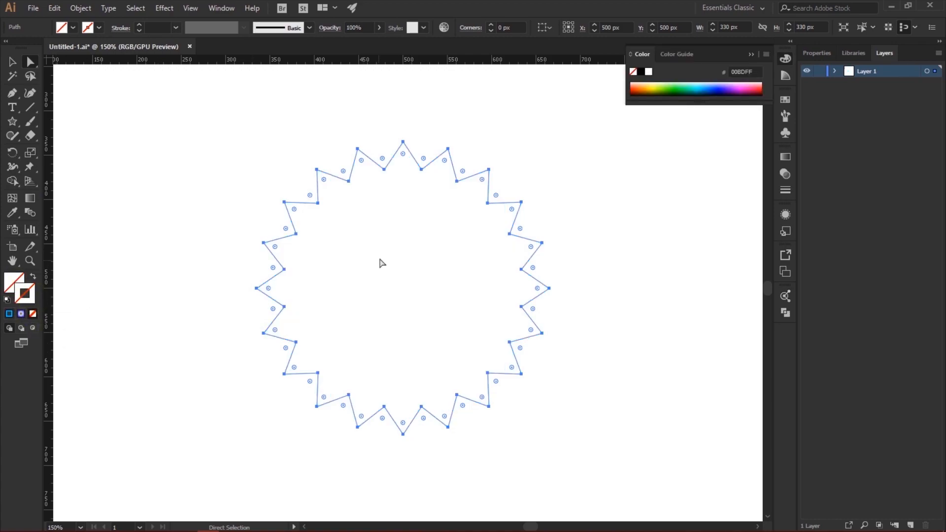
scroll(371, 263, up, 1)
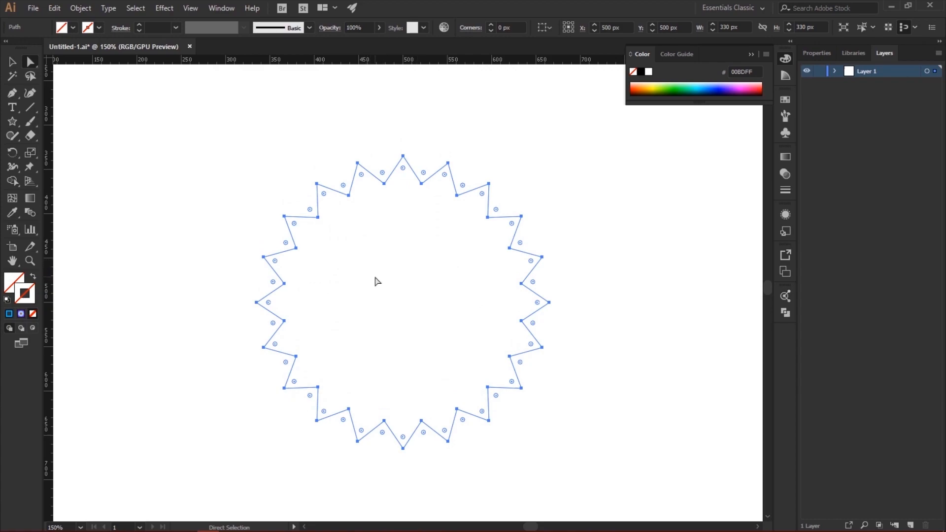
click(9, 314)
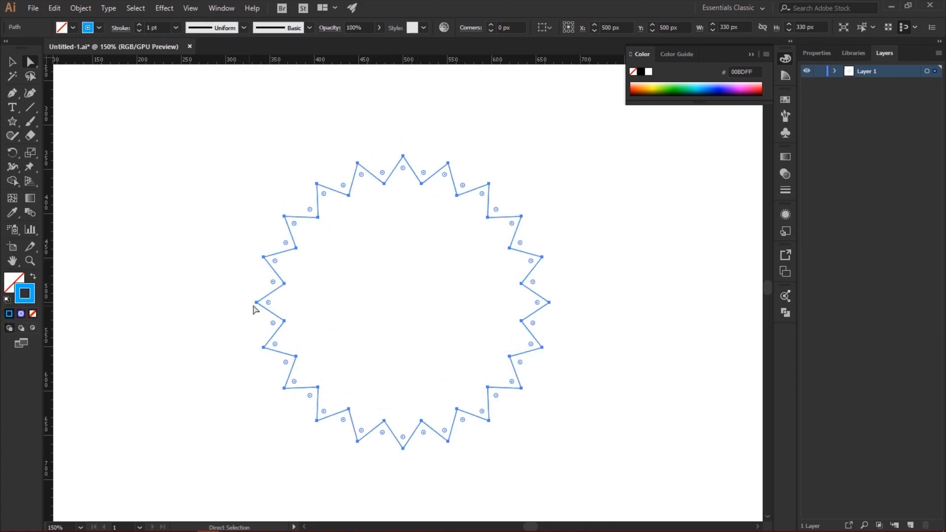
Step: Round all outer tips of the 20-point star into petals with the Anchor Point tool, and deselect the shape
click(316, 185)
drag(13, 94, 50, 135)
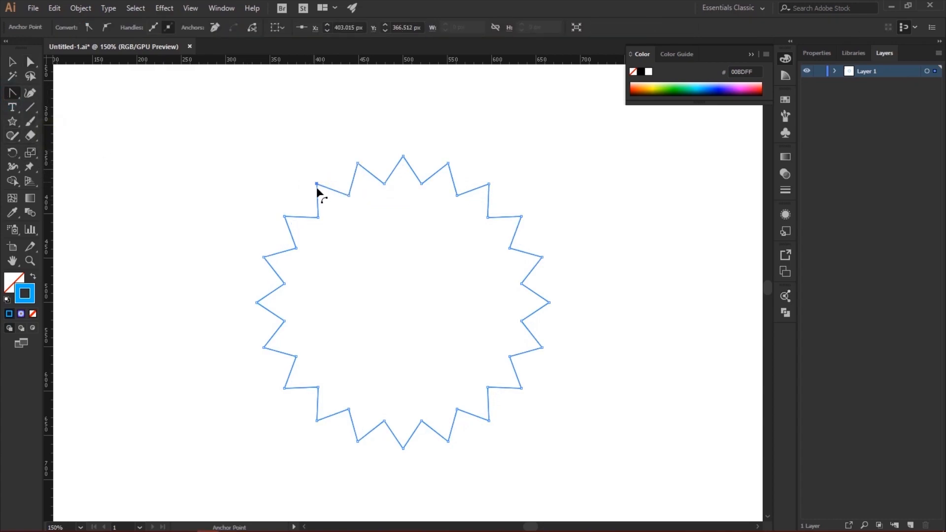
drag(316, 184, 294, 200)
click(12, 62)
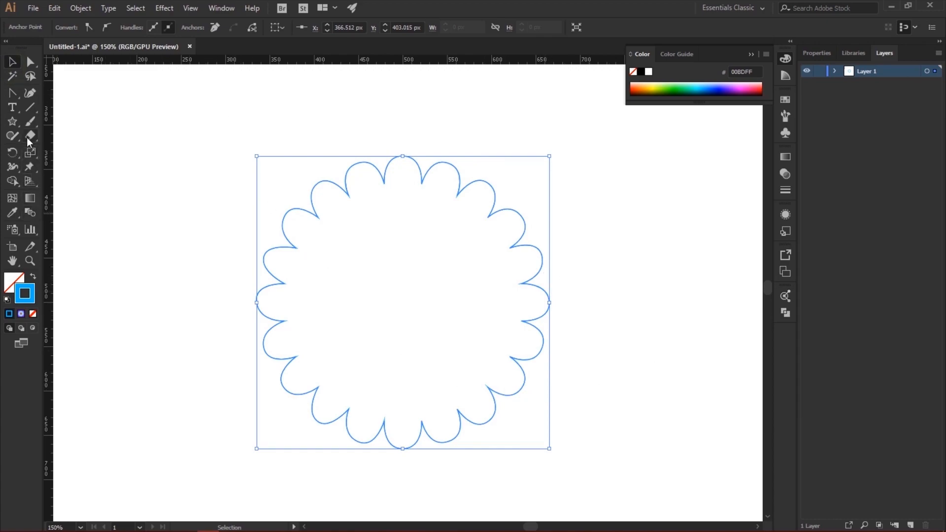
click(13, 94)
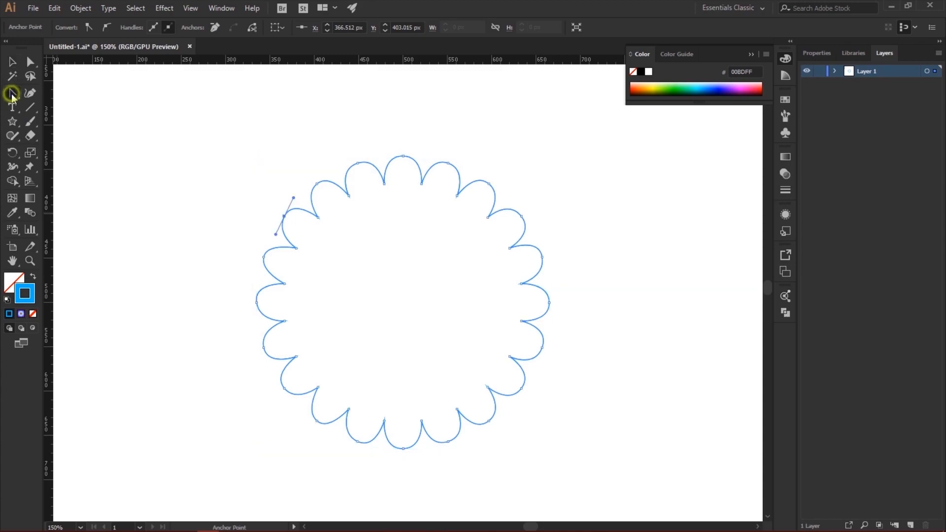
click(12, 62)
click(422, 289)
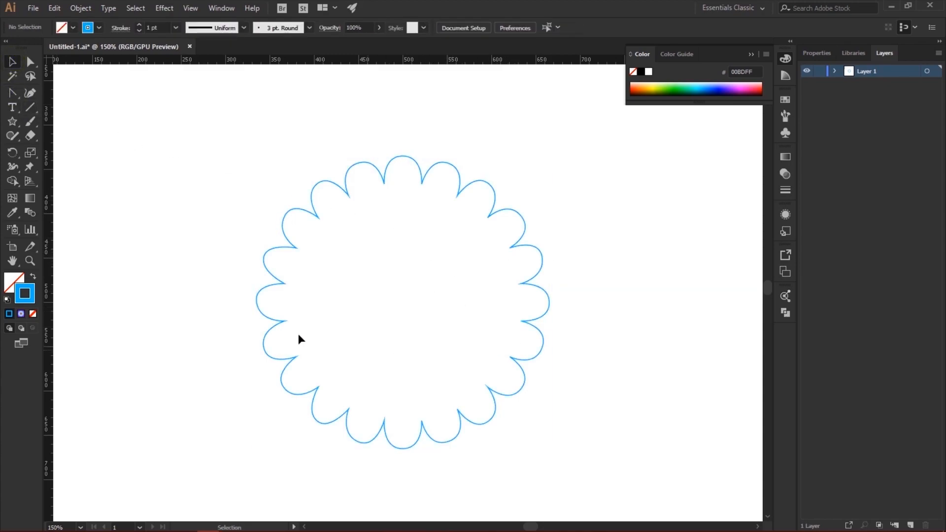
Step: Create a 10-point star centred on the scalloped shape with Radius 1 of 478 px and Radius 2 of 376 px
click(12, 121)
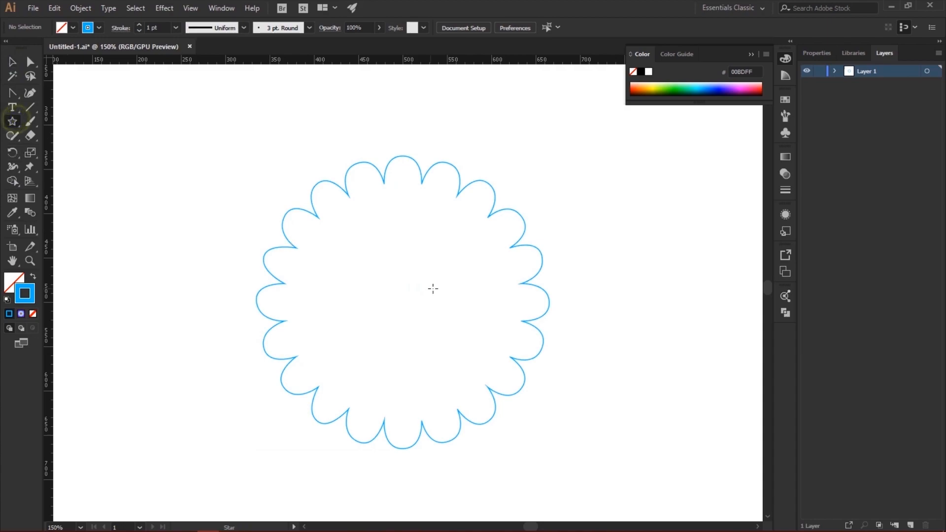
click(403, 302)
click(485, 222)
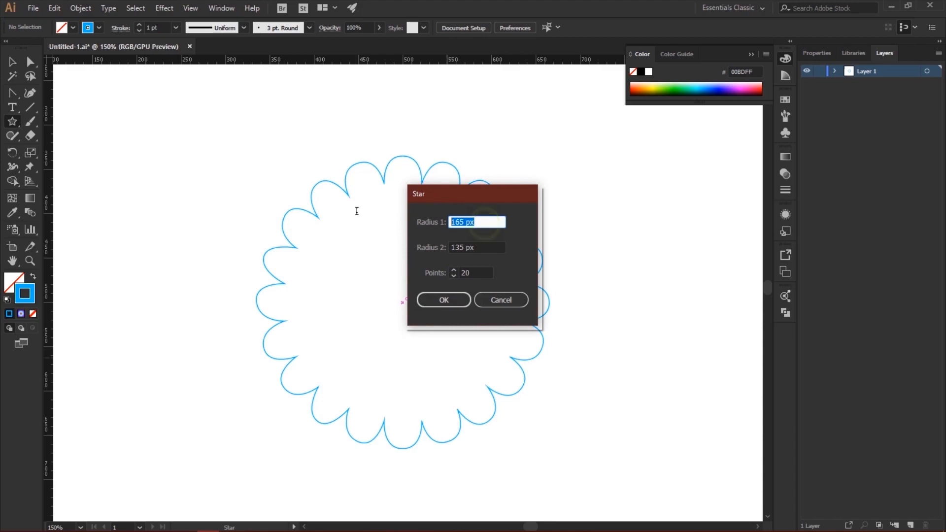
text(7)
text(78)
click(496, 248)
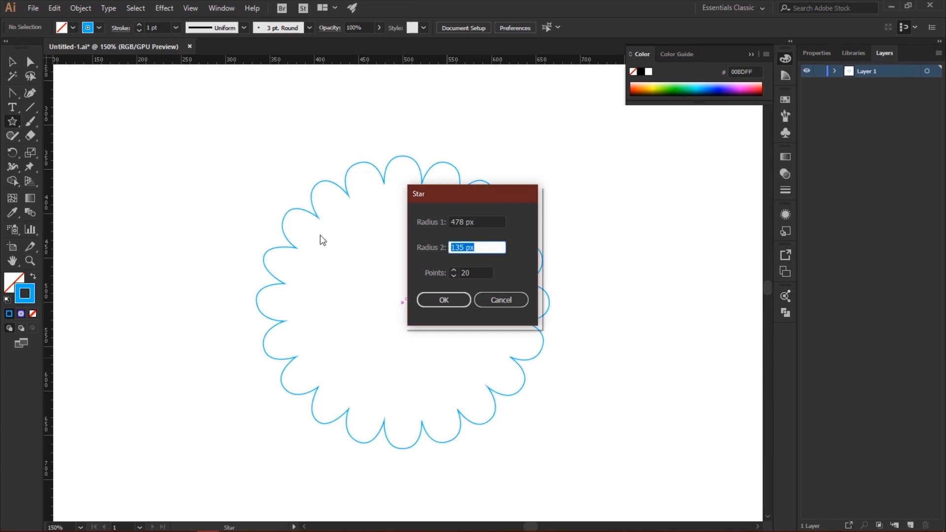
text(376)
click(474, 271)
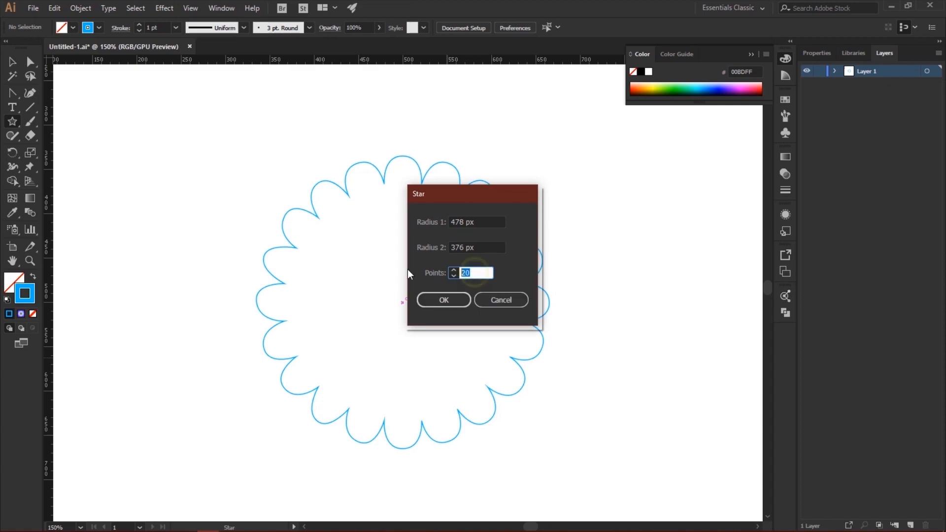
text(10)
click(441, 299)
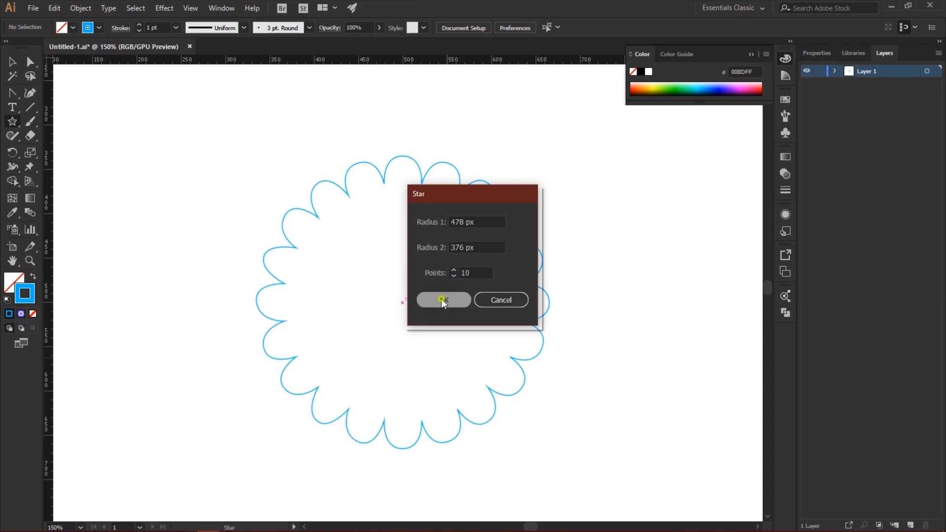
Step: Convert all ten outer tips of the large star into smooth rounded petals with the Anchor Point tool
key(v)
key(ctrl+minus)
key(ctrl+minus)
key(ctrl+minus)
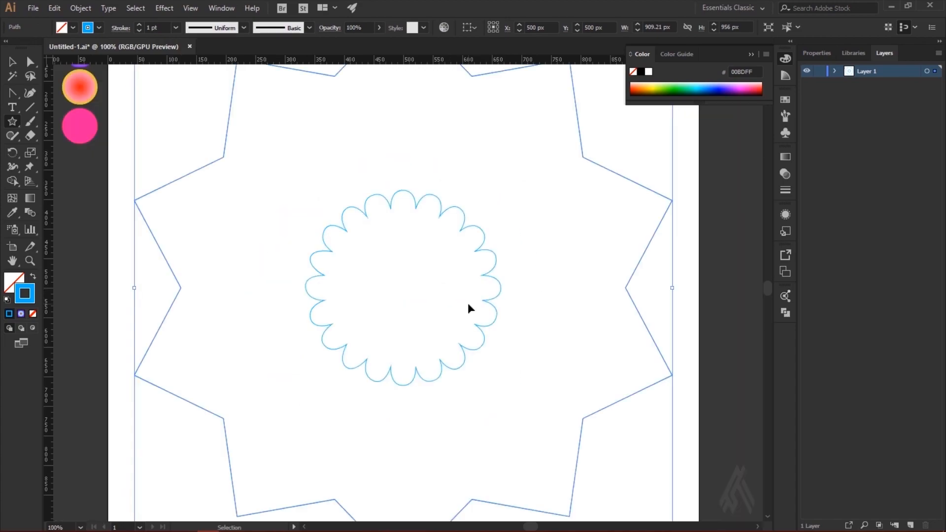
key(ctrl+plus)
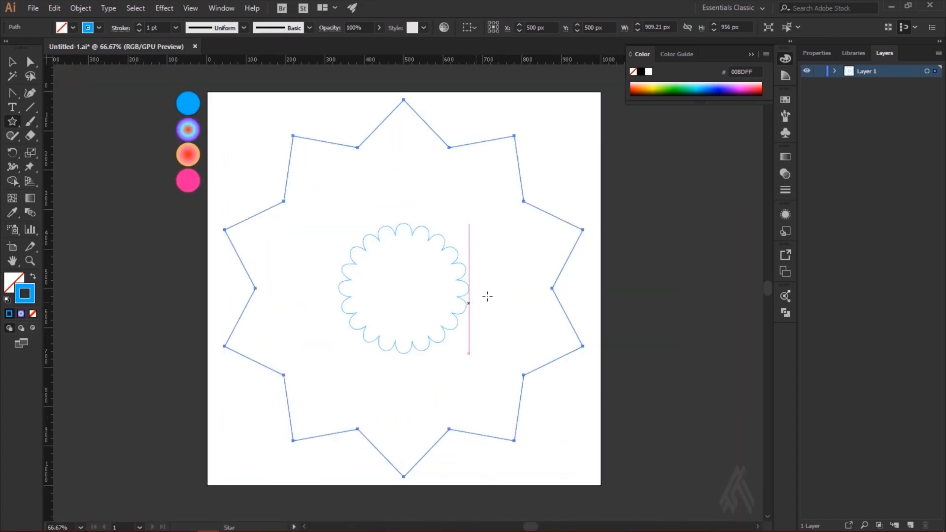
click(13, 93)
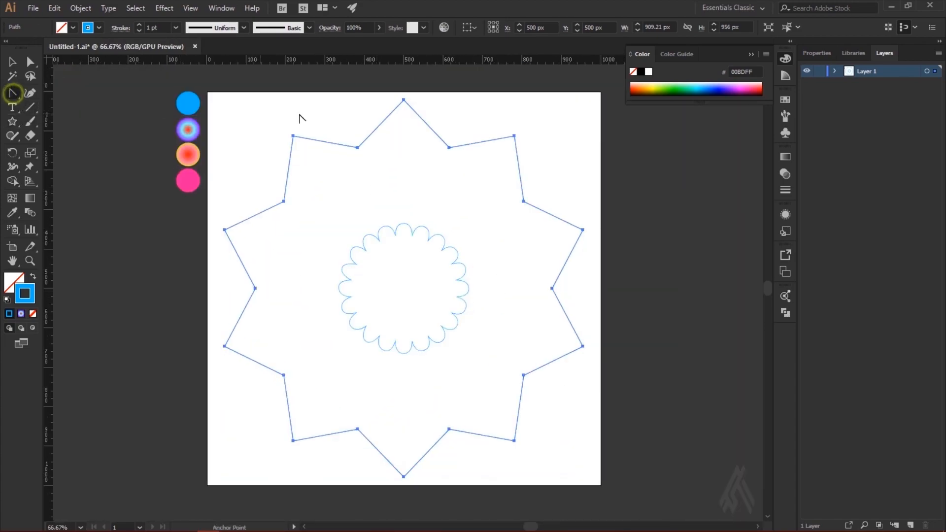
drag(293, 135, 318, 115)
drag(403, 101, 447, 98)
drag(513, 136, 549, 162)
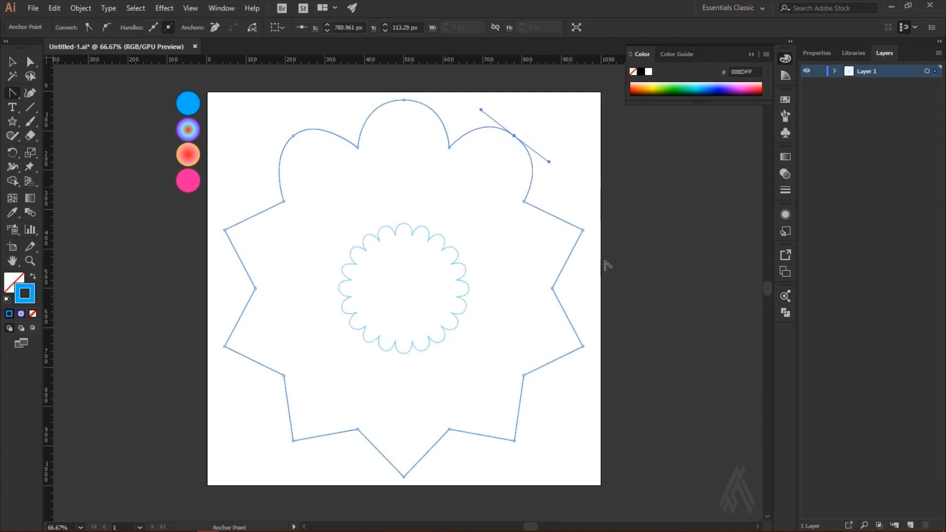
drag(582, 230, 594, 269)
drag(582, 346, 572, 393)
drag(514, 440, 484, 465)
drag(404, 477, 367, 477)
drag(293, 440, 260, 420)
drag(225, 347, 216, 311)
drag(225, 230, 291, 187)
Step: Smooth the inner corners between the large shape's petals to form one continuous wavy outline
drag(357, 148, 374, 143)
drag(450, 148, 469, 155)
drag(523, 201, 532, 217)
drag(552, 289, 553, 306)
drag(523, 376, 514, 389)
drag(448, 433, 430, 436)
drag(358, 429, 344, 428)
drag(285, 376, 276, 369)
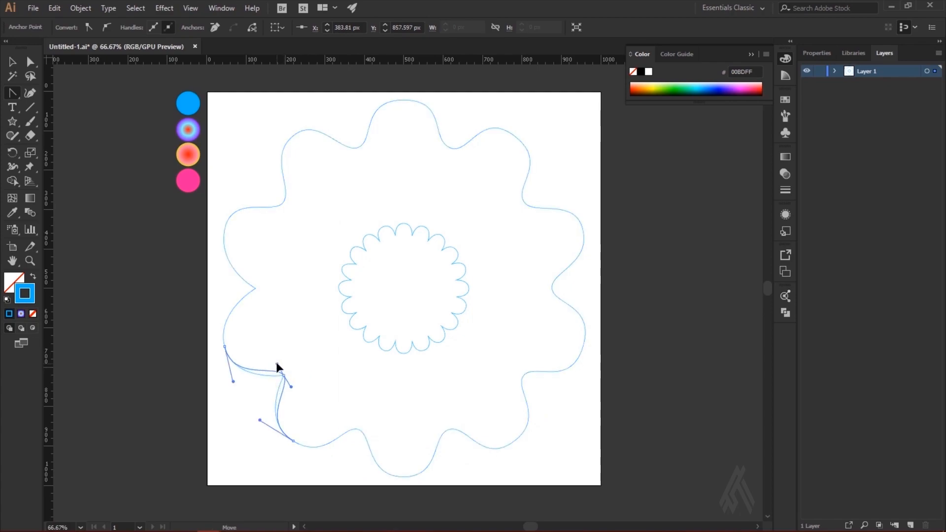
drag(255, 288, 257, 271)
key(v)
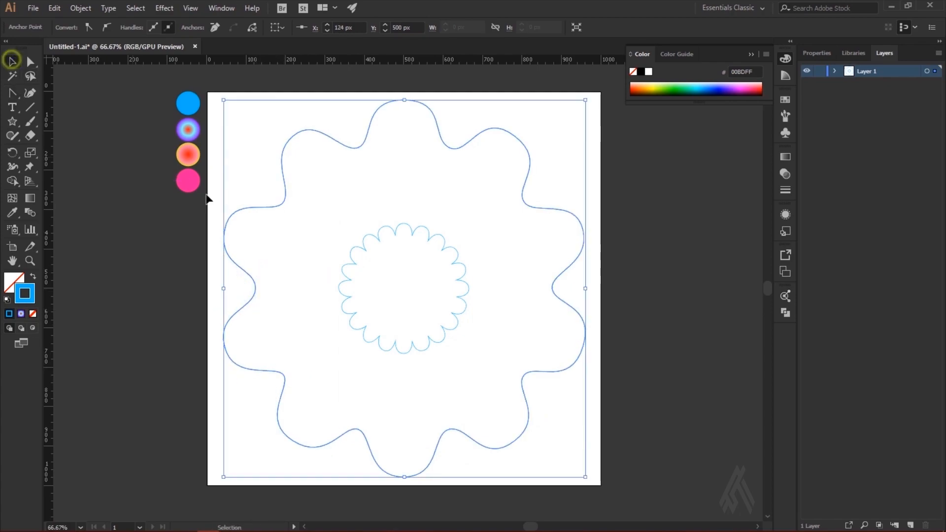
Step: Smooth the inner corners between the small central shape's petals all the way around with the Anchor Point tool
click(353, 255)
key(ctrl+equal)
key(ctrl+equal)
key(ctrl+equal)
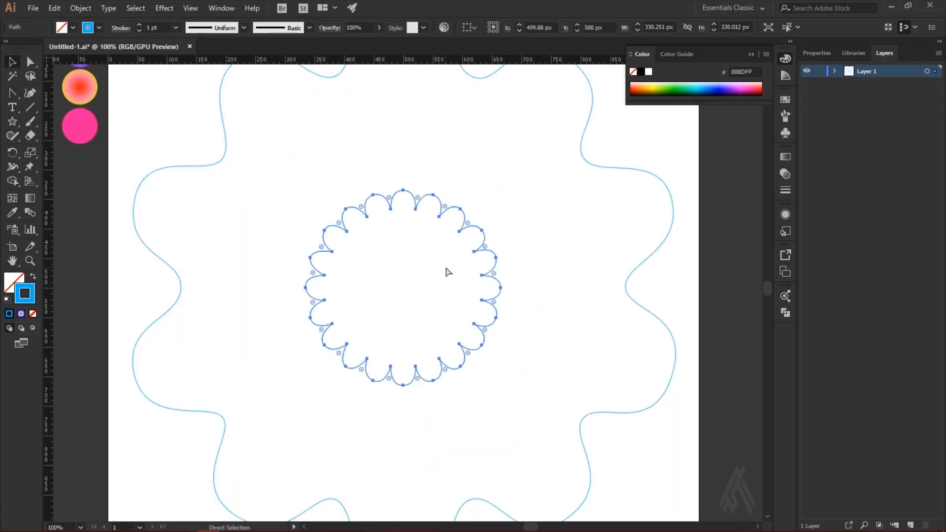
key(a)
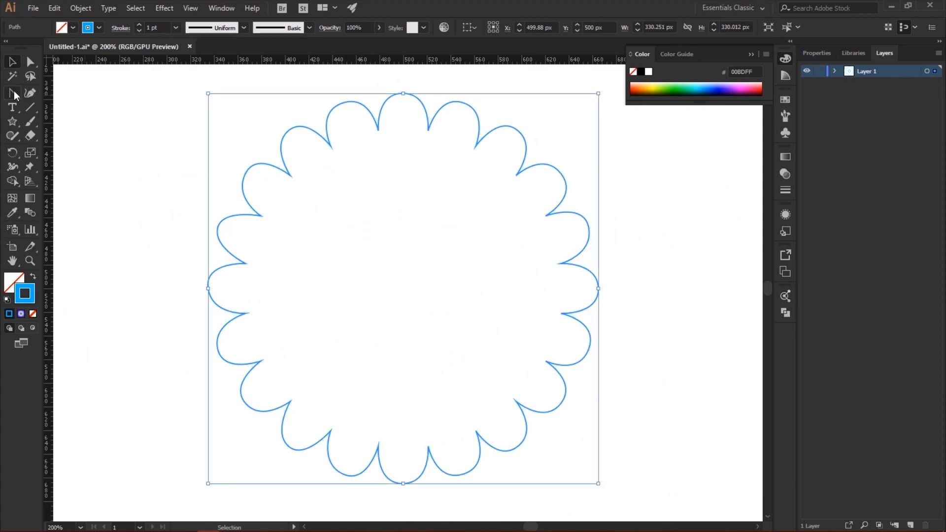
drag(331, 147, 527, 185)
drag(548, 215, 553, 228)
drag(561, 264, 282, 394)
drag(261, 363, 251, 359)
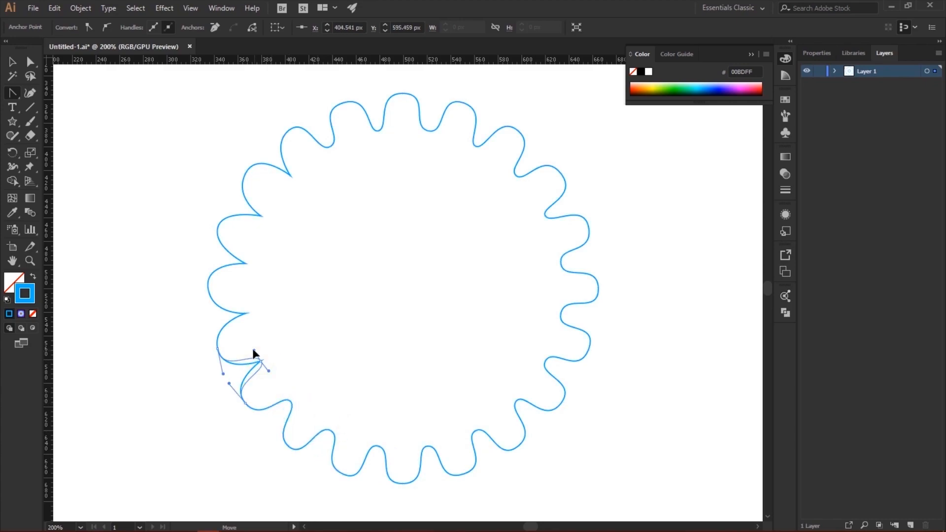
drag(245, 313, 243, 300)
drag(246, 264, 248, 250)
drag(261, 216, 302, 163)
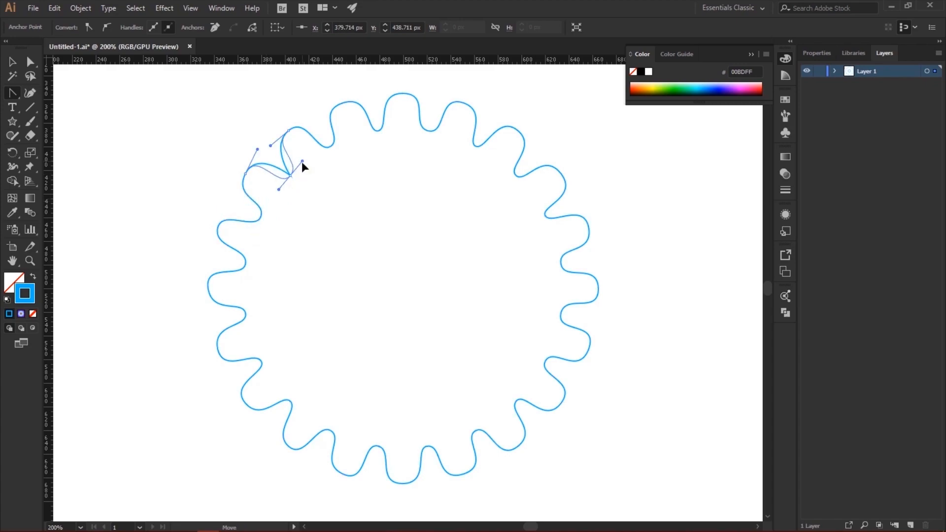
Step: Give the large wavy outline the blue-violet radial gradient as its stroke, keeping it without a fill
key(v)
key(ctrl+minus)
key(ctrl+minus)
key(ctrl+minus)
key(ctrl+minus)
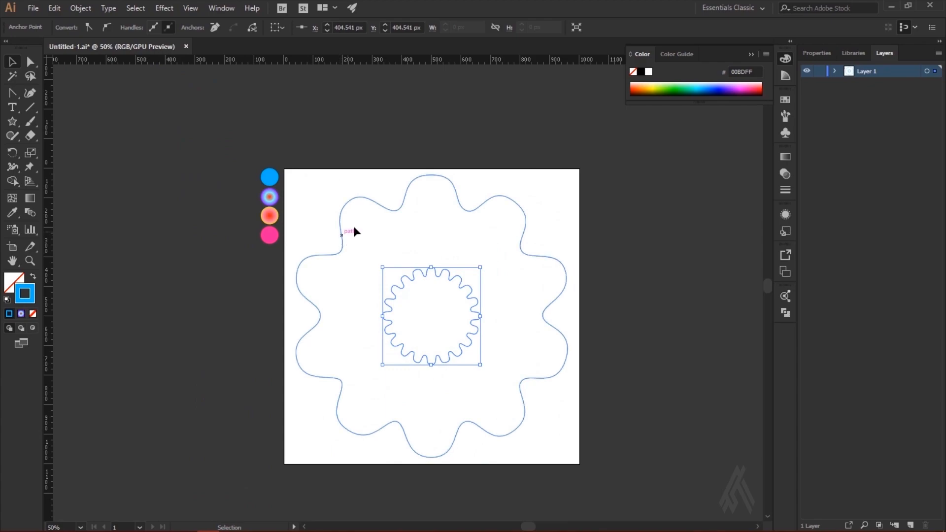
click(376, 202)
key(a)
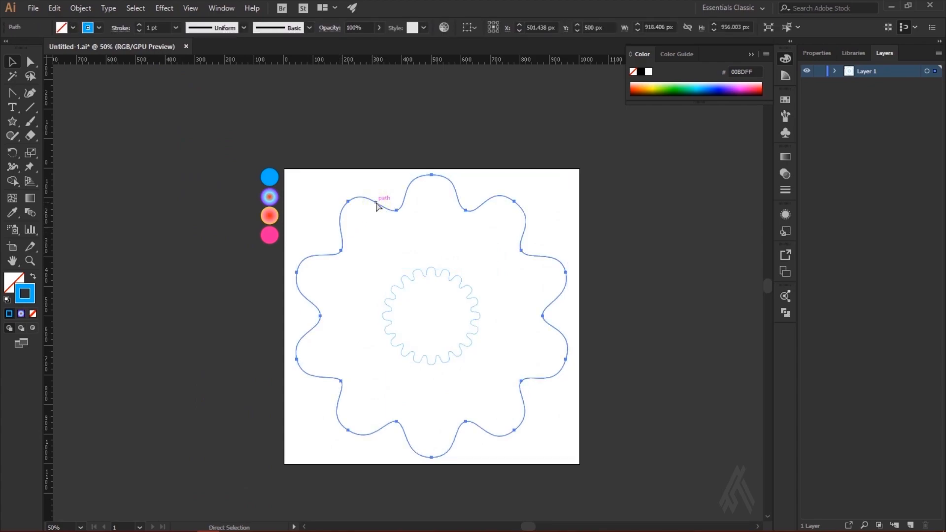
key(ctrl+plus)
key(v)
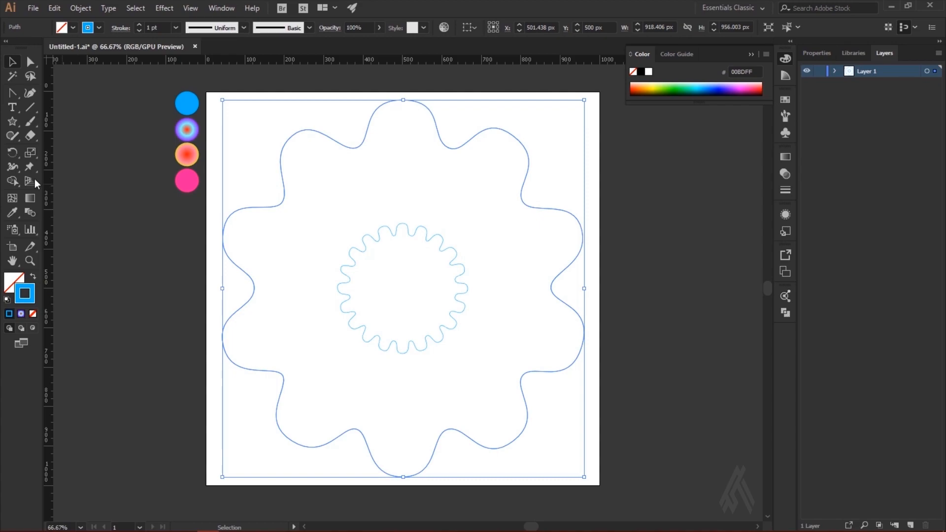
click(10, 215)
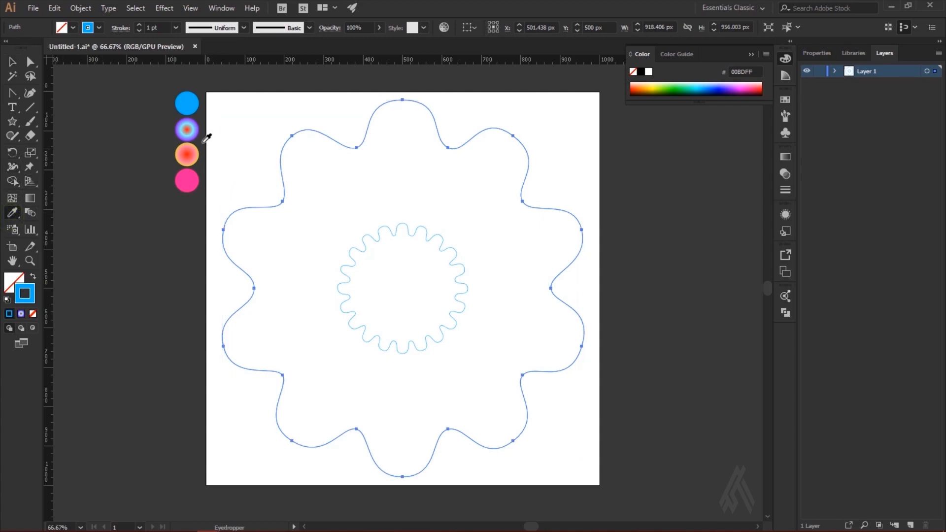
click(198, 123)
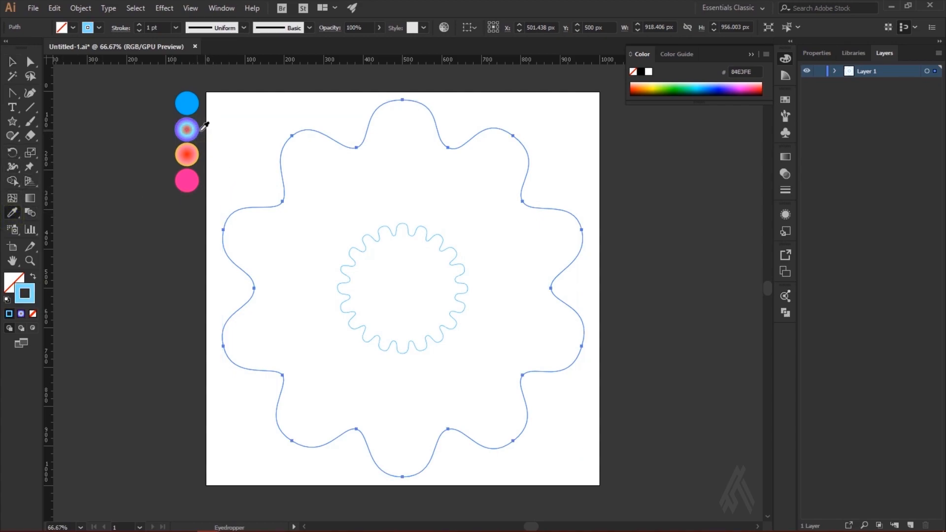
key(ctrl)
click(12, 62)
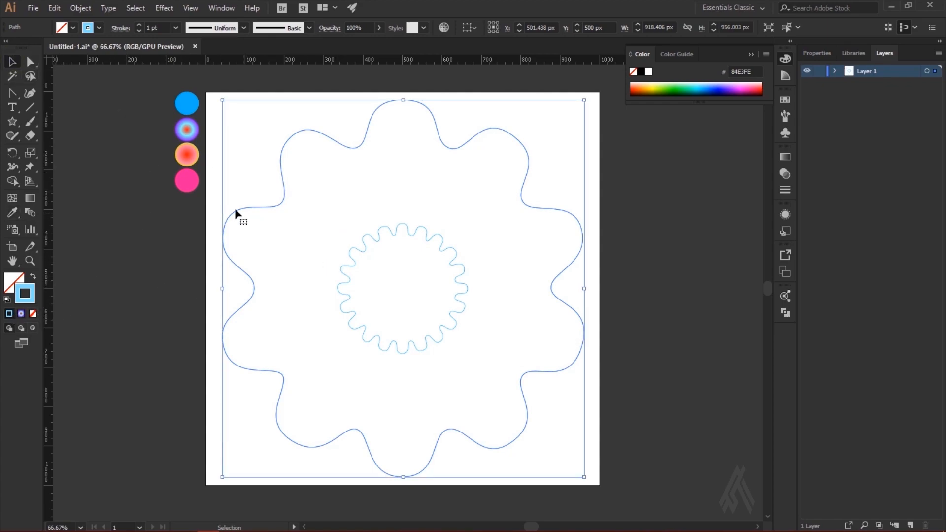
click(22, 314)
click(749, 152)
click(642, 170)
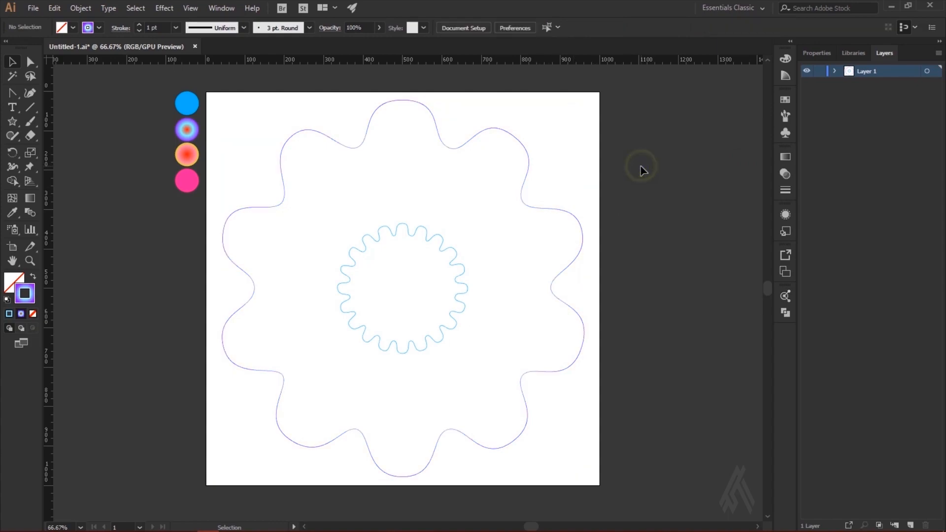
Step: Shrink the small wavy outline about its centre to about 100 px wide, and scale both outlines until the large one is about 537 px wide
click(460, 267)
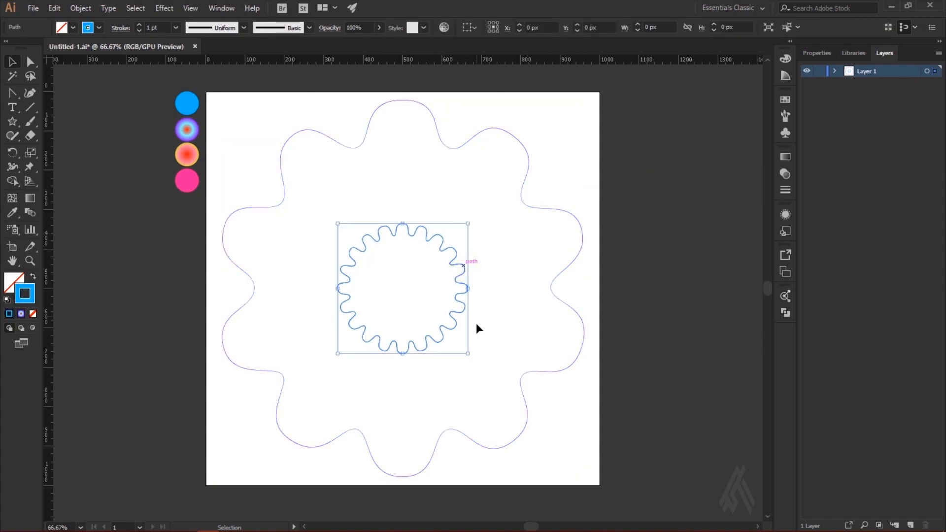
drag(468, 224, 422, 269)
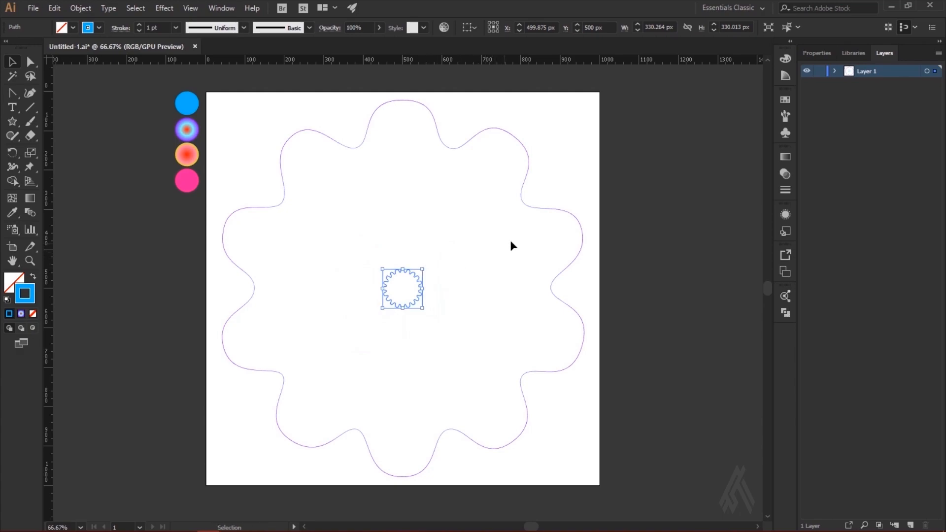
click(571, 212)
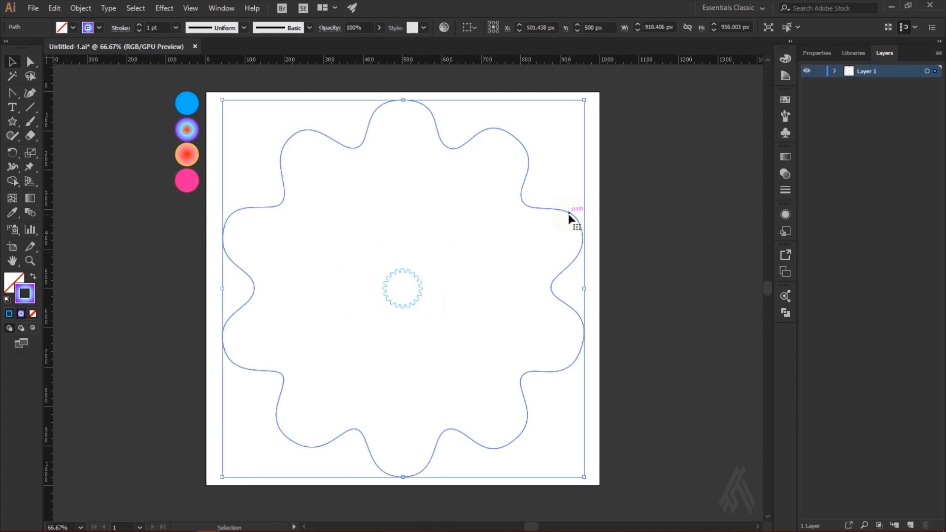
shift+click(420, 294)
drag(222, 101, 320, 211)
key(ctrl+z)
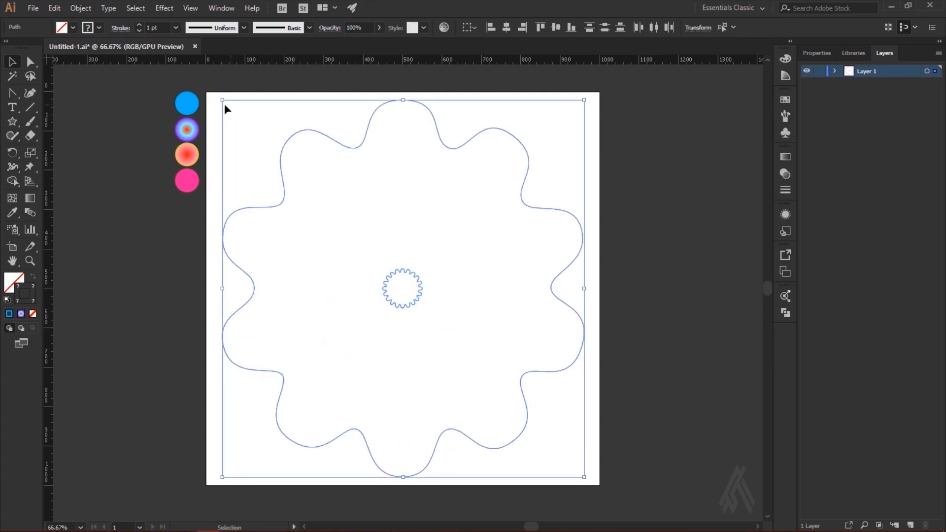
drag(222, 100, 299, 173)
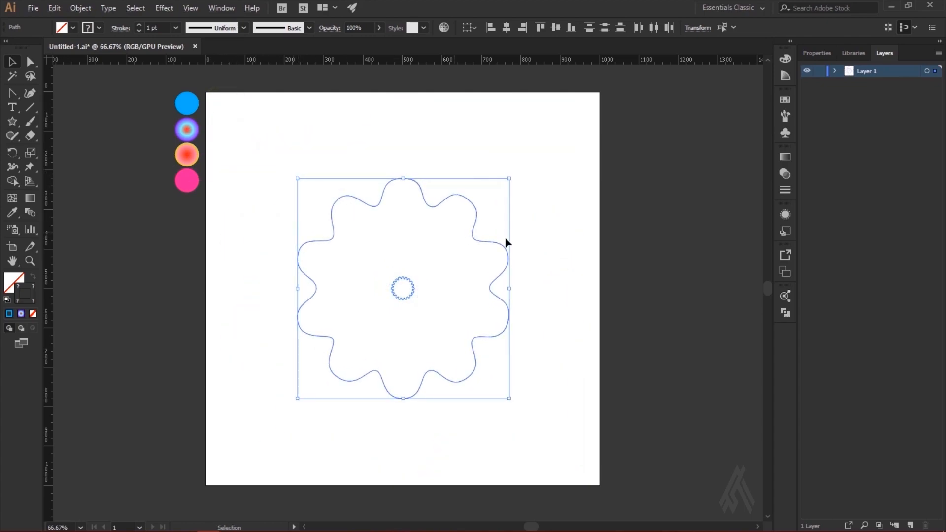
click(552, 240)
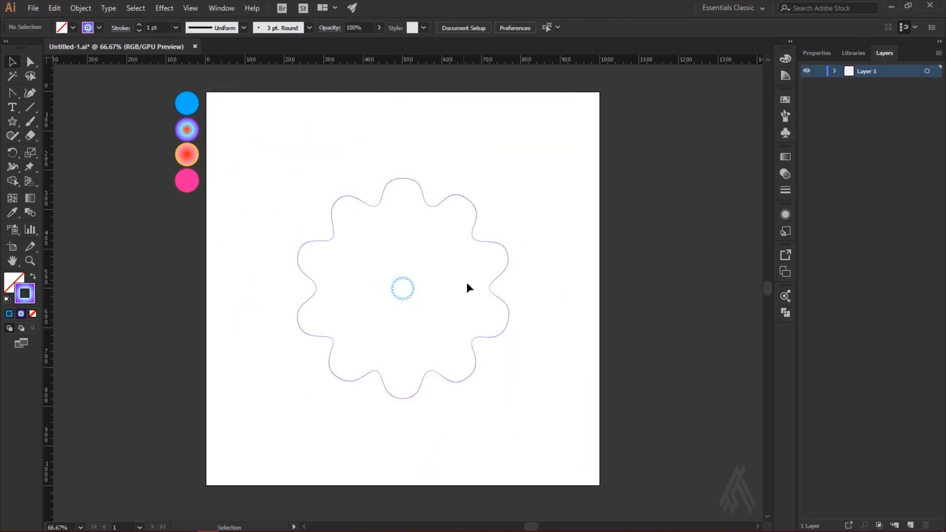
Step: Set the stroke weight to 1.5 pt on the large wavy outline and 0.5 pt on the small central one
click(507, 264)
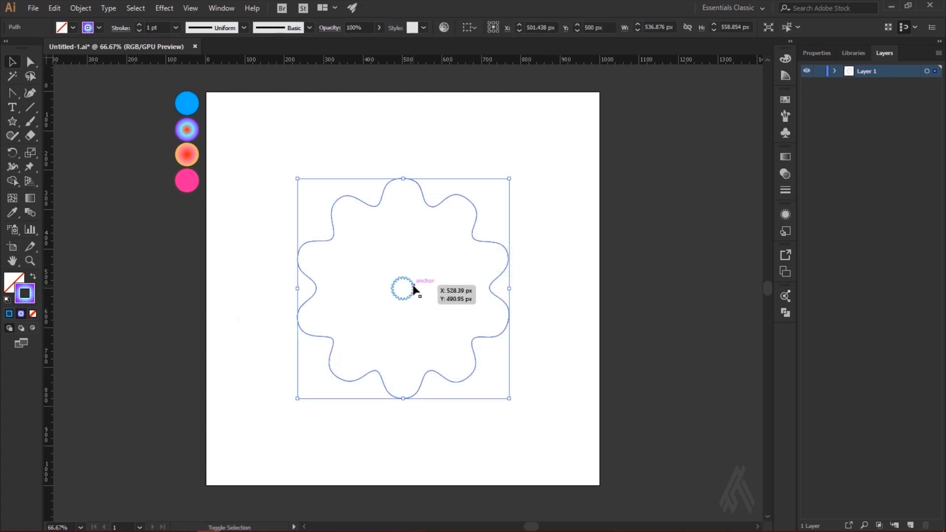
click(161, 28)
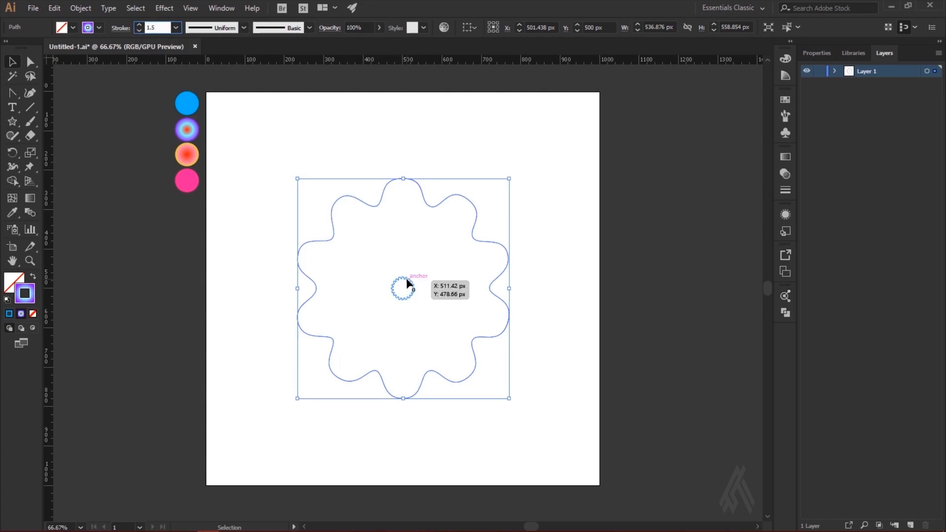
click(399, 291)
click(159, 28)
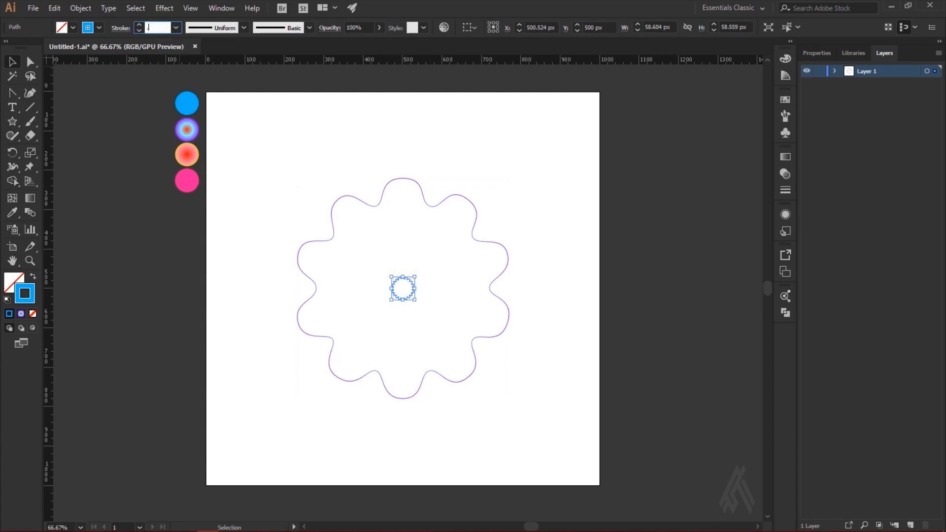
key(Return)
Step: Select both wavy outlines and configure the blend options to Specified Steps spacing with 260 steps
click(12, 61)
shift+click(507, 258)
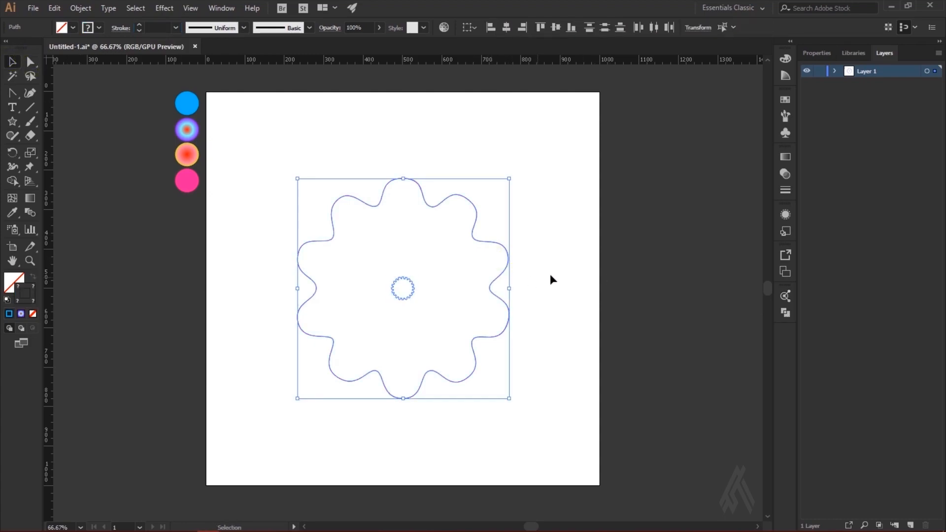
click(80, 8)
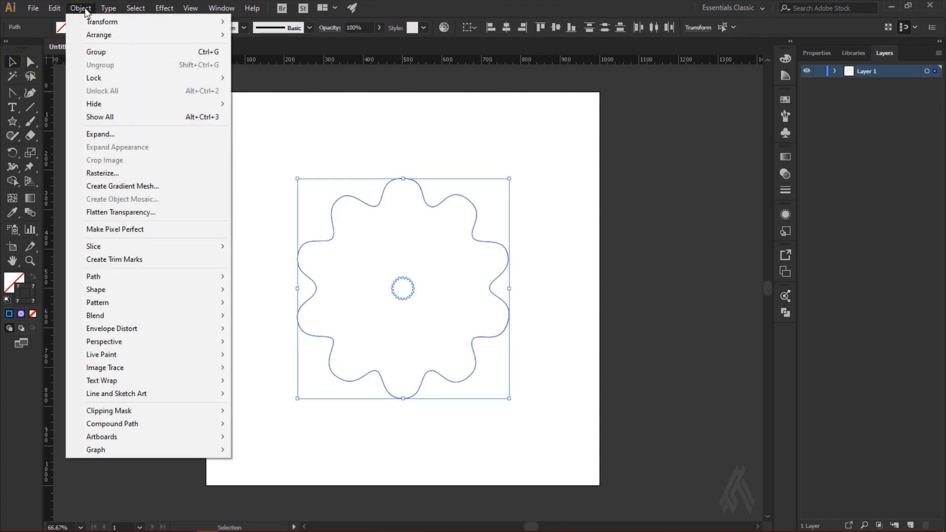
mouse_move(114, 314)
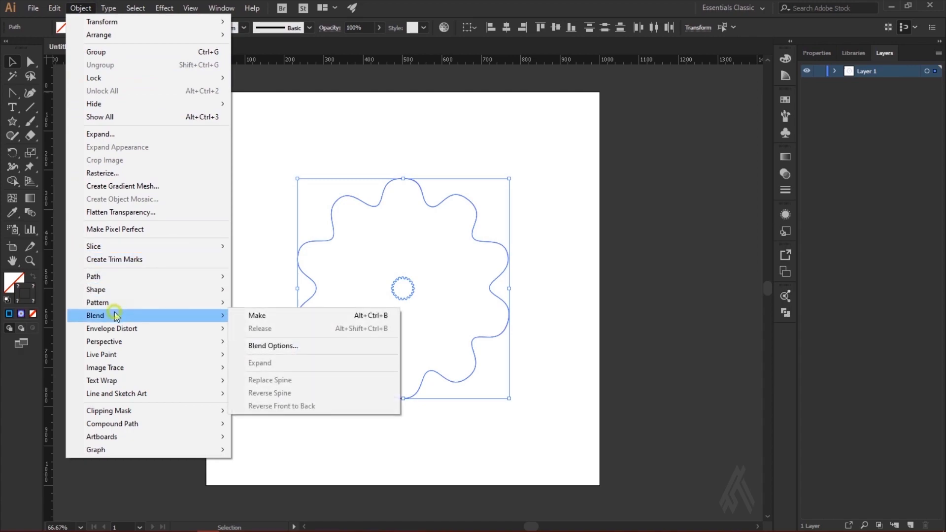
click(268, 346)
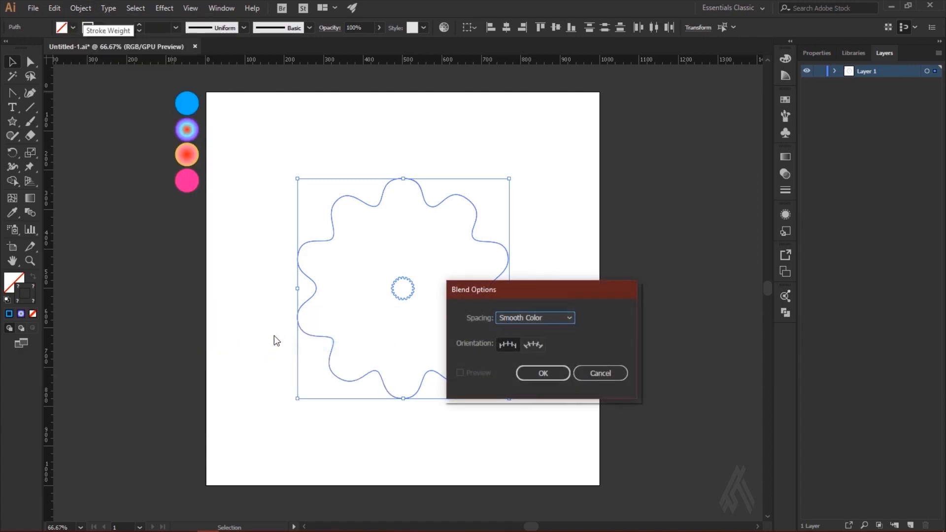
click(546, 322)
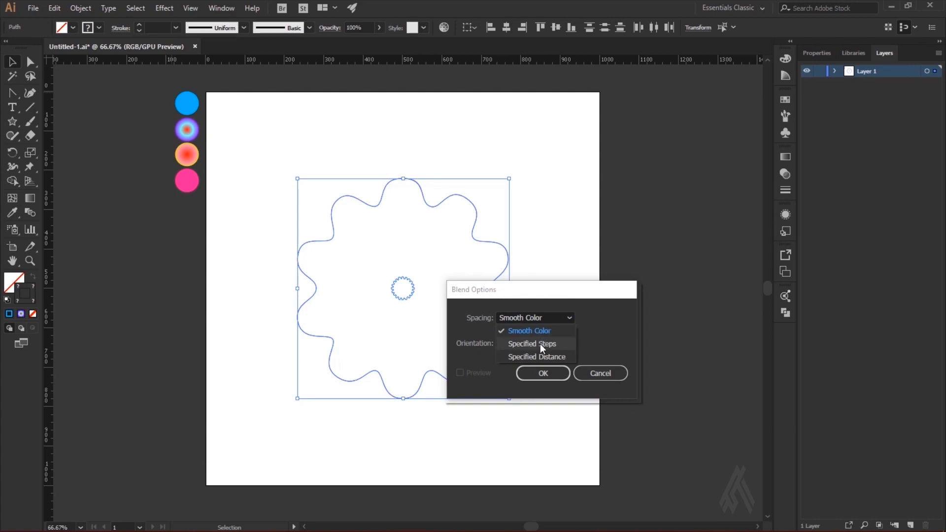
click(540, 344)
key(BackSpace)
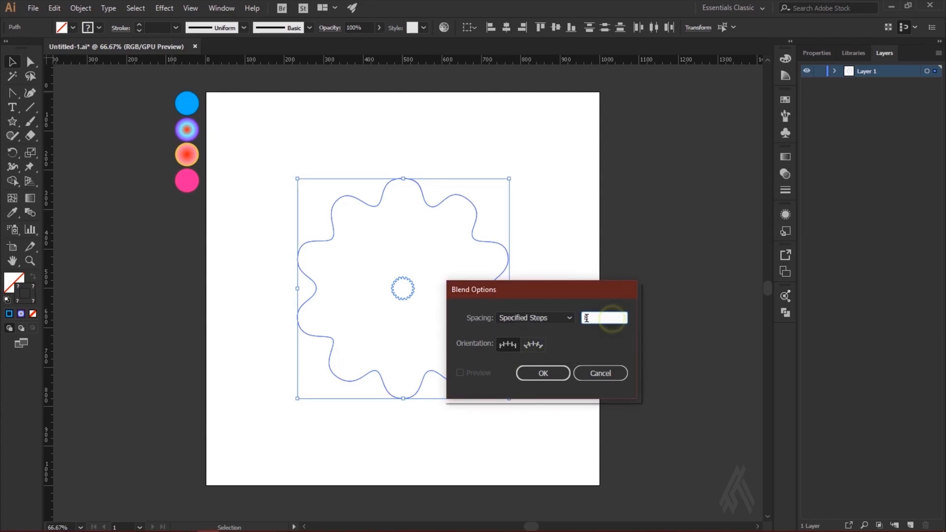
text(260)
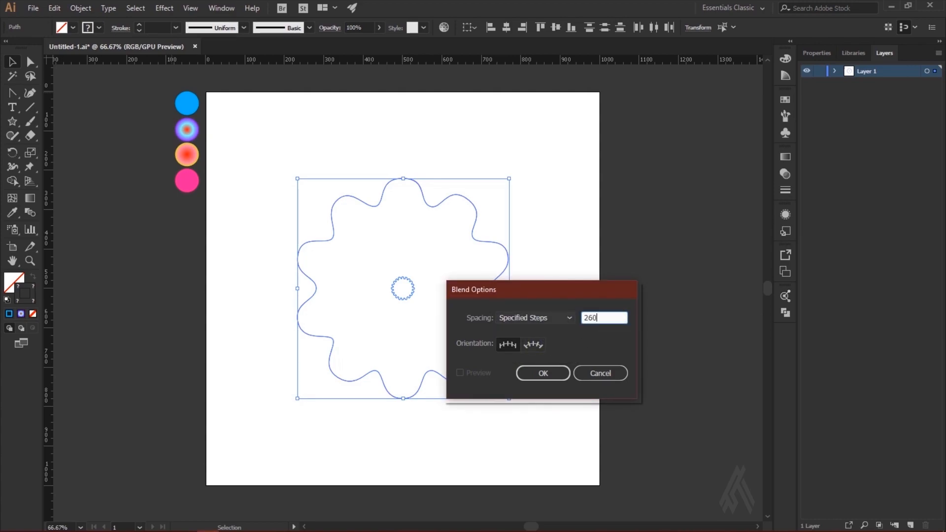
click(544, 375)
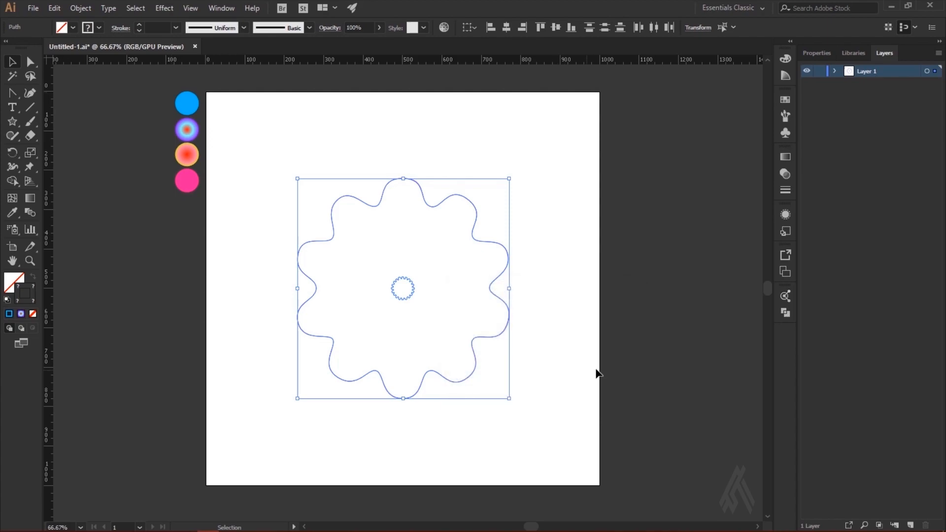
Step: Make a blend between the large and small wavy outlines to form the filled flower
click(81, 9)
mouse_move(120, 314)
click(236, 316)
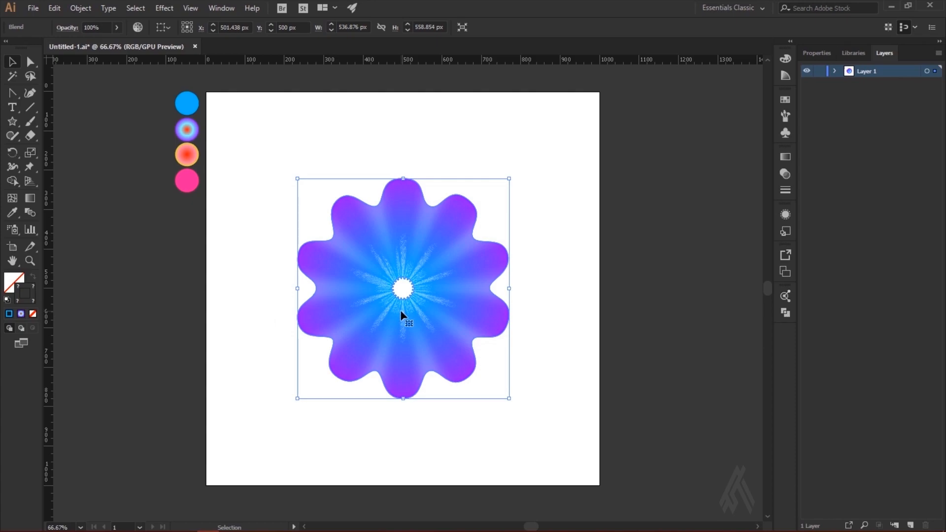
click(12, 94)
drag(12, 97, 59, 96)
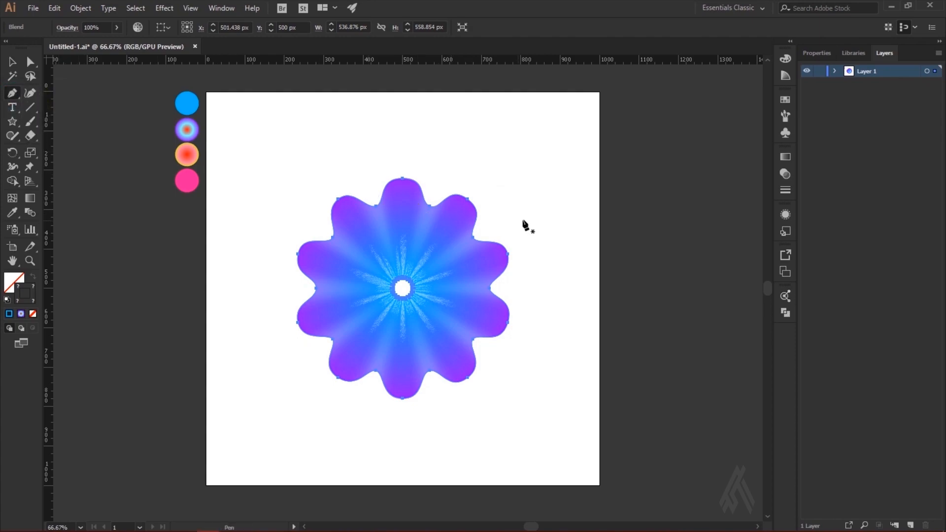
click(554, 217)
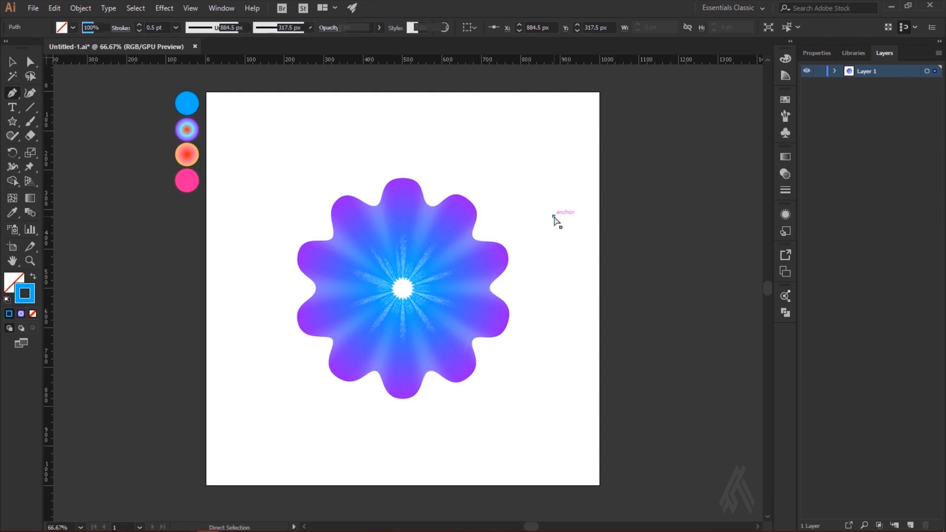
key(ctrl+z)
click(11, 61)
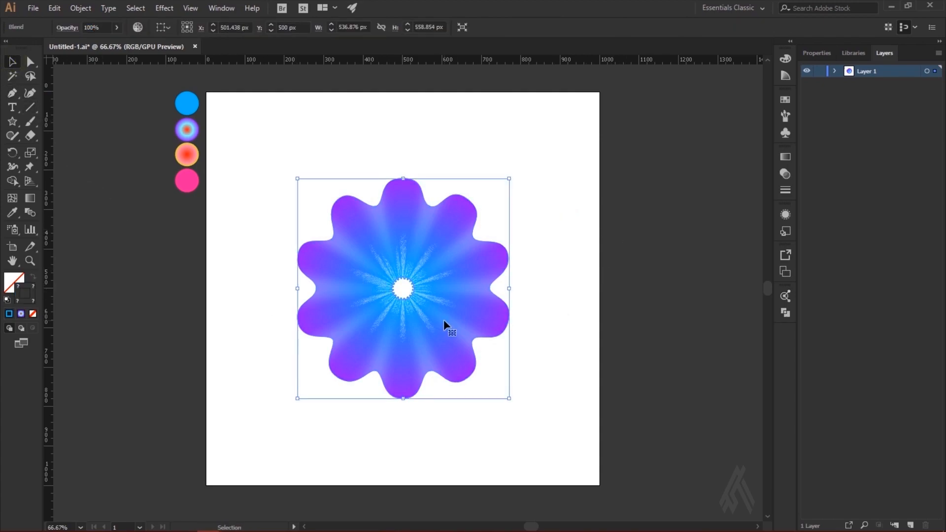
Step: Isolate the flower blend and draw a straight Pen path inside it from about X 902, Y 291 px to the flower's centre
double_click(338, 289)
click(14, 94)
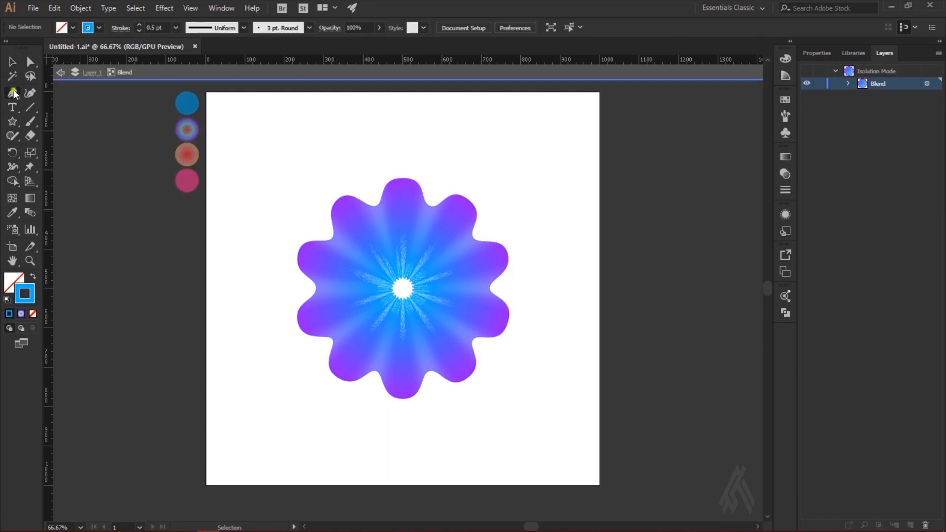
click(561, 206)
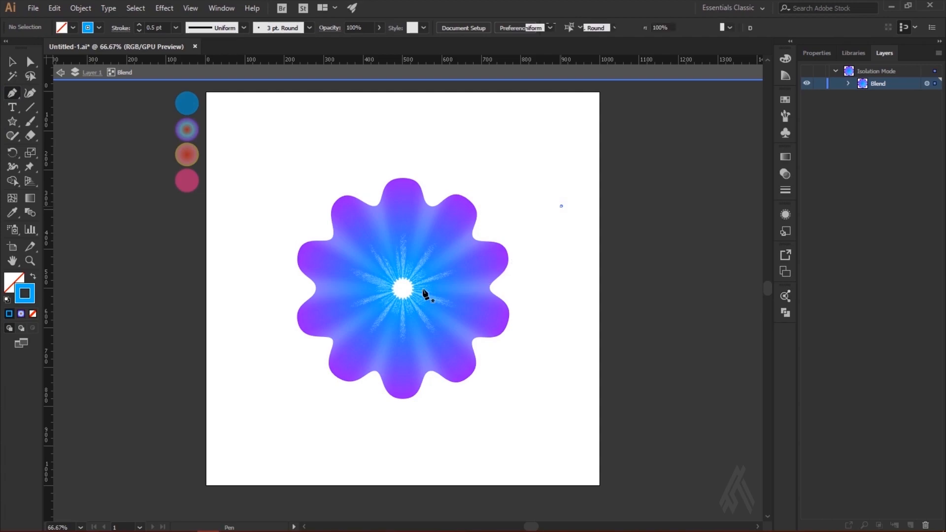
click(404, 288)
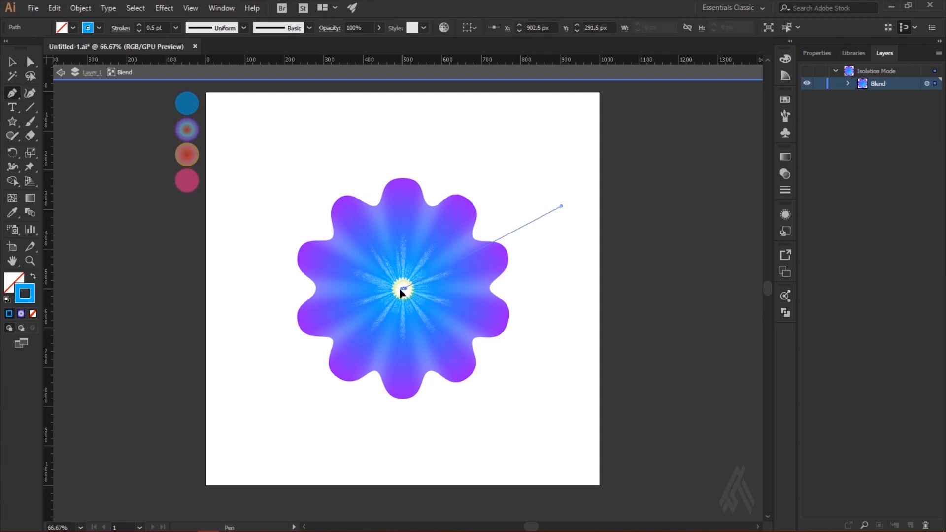
drag(394, 292, 394, 293)
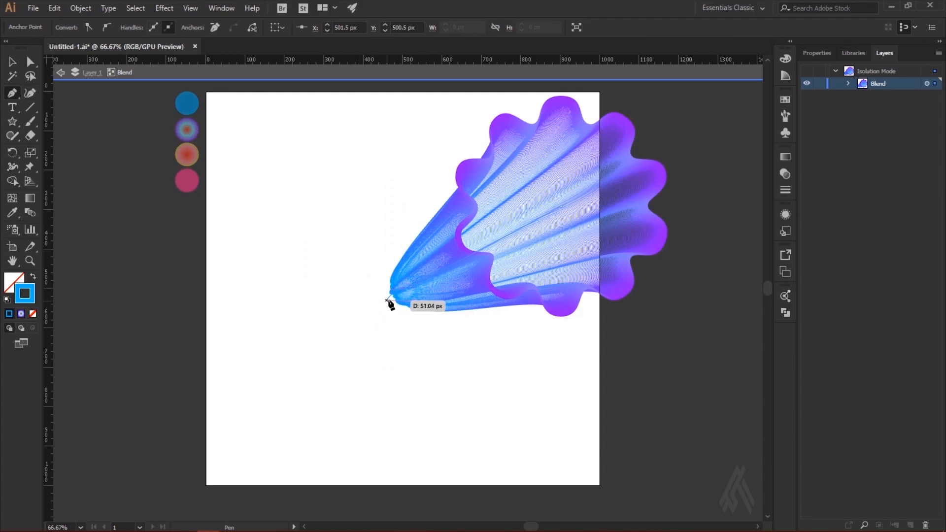
key(v)
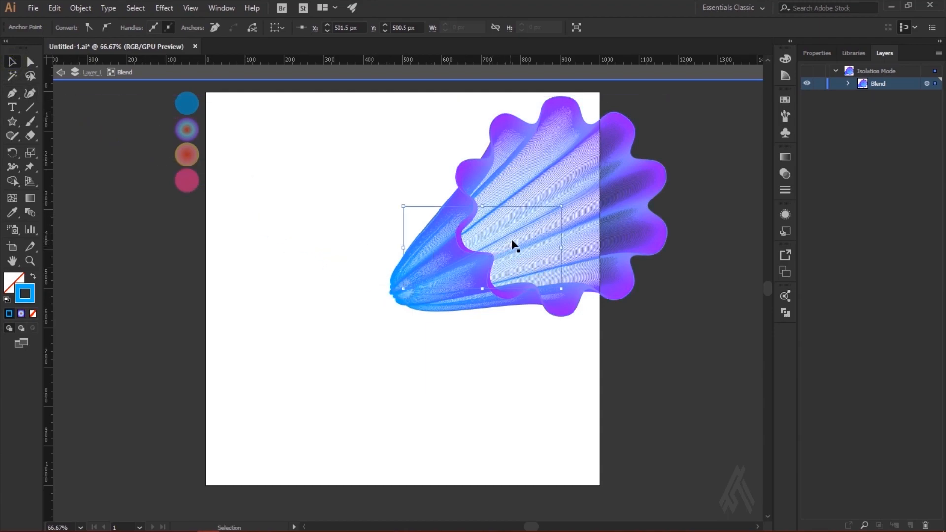
Step: Move the stretched flower blend down and left until it lies entirely within the artboard
click(553, 177)
drag(553, 176, 458, 235)
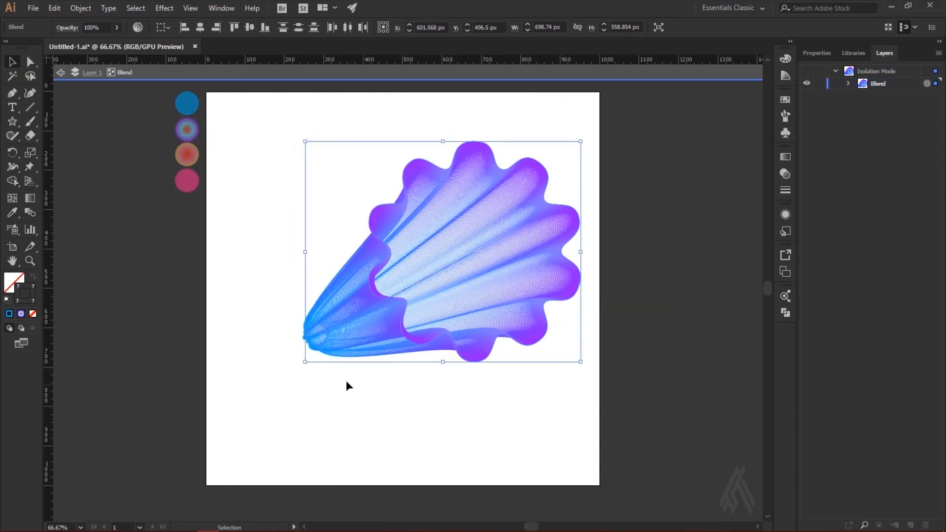
click(31, 63)
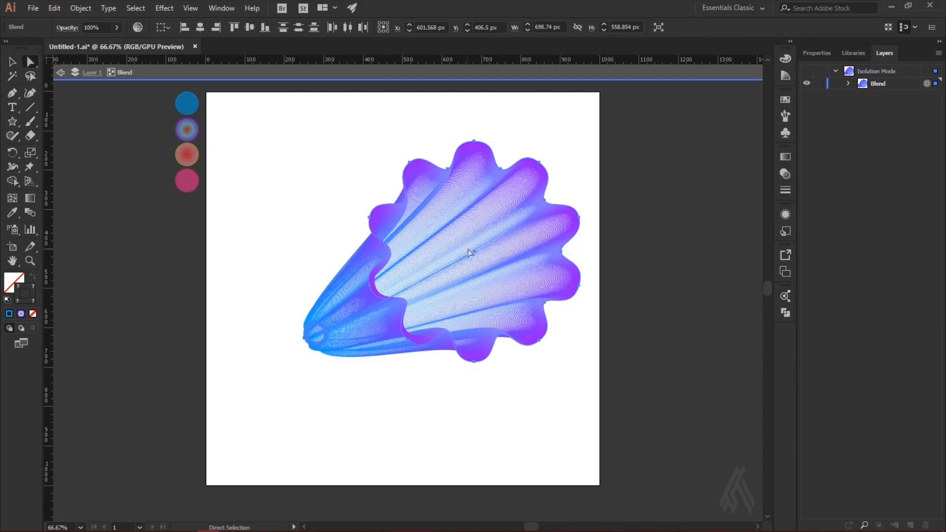
Step: Curve the flower blend's spine by adjusting its direction handles between the base and the bloom's centre
click(474, 252)
drag(319, 335, 334, 340)
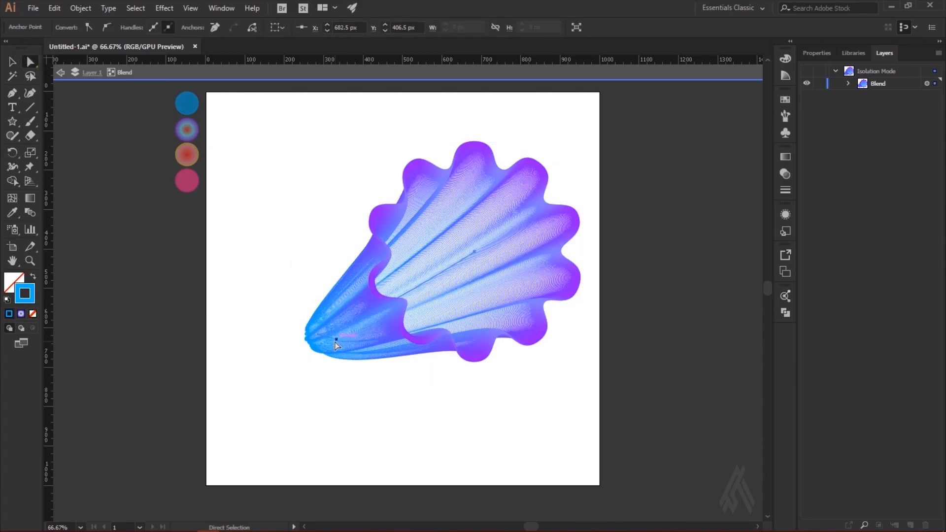
click(475, 252)
drag(336, 340, 376, 338)
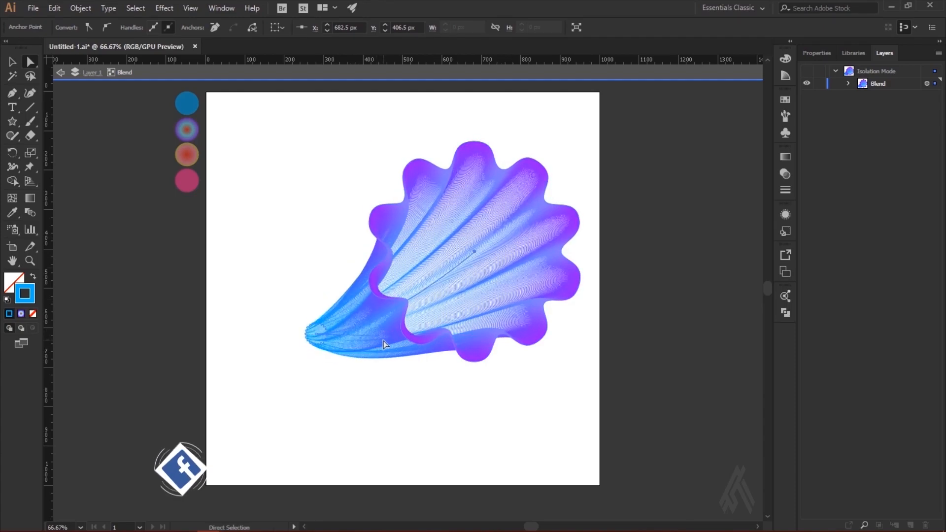
Step: Rotate the whole flower blend clockwise by about 10°
click(12, 62)
click(318, 337)
drag(304, 368, 285, 349)
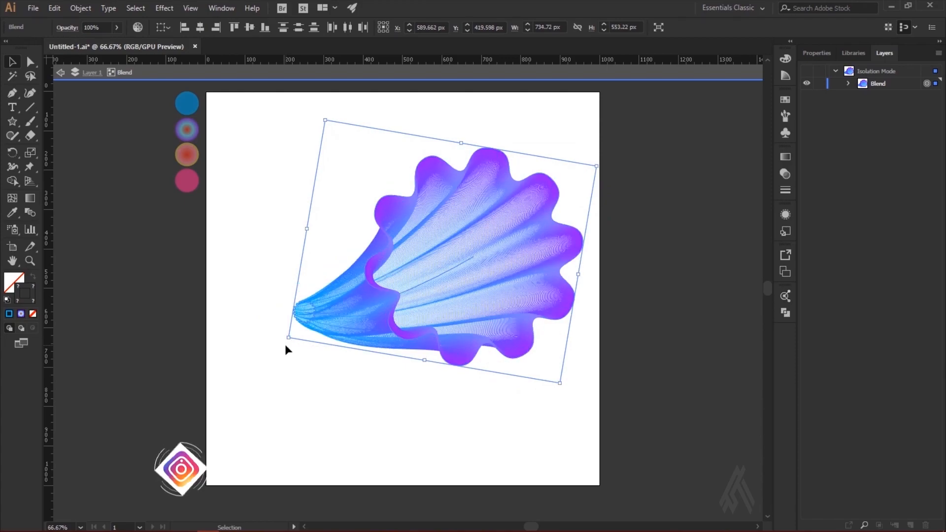
Step: Reshape the flower's narrow base by adjusting the spine's base anchor point and its direction handle
key(a)
click(304, 317)
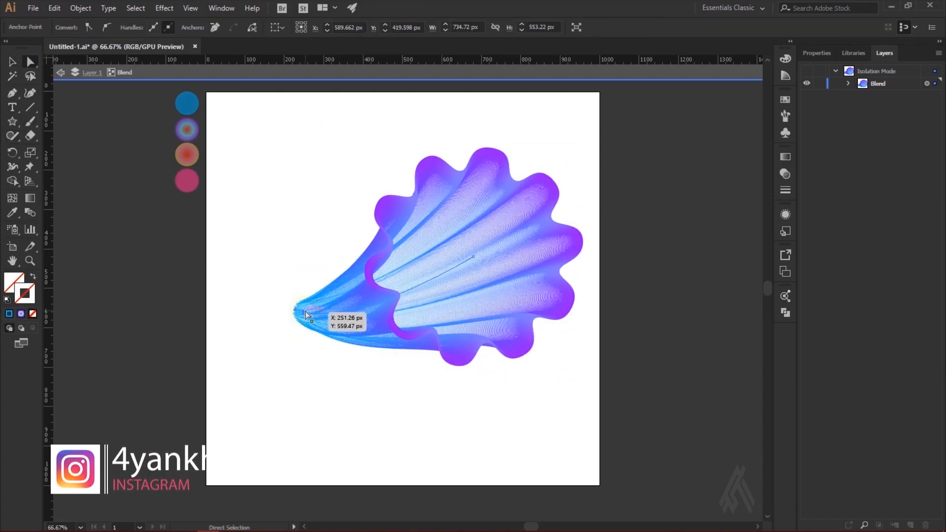
mouse_move(302, 311)
mouse_down()
mouse_move(283, 305)
mouse_move(294, 313)
mouse_up()
click(387, 339)
key(ctrl+z)
click(305, 313)
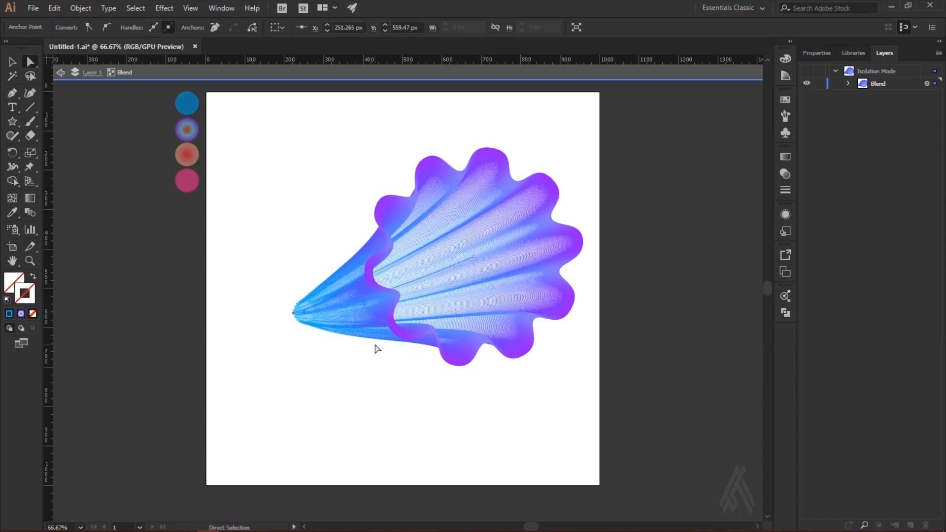
drag(364, 304, 319, 319)
click(472, 257)
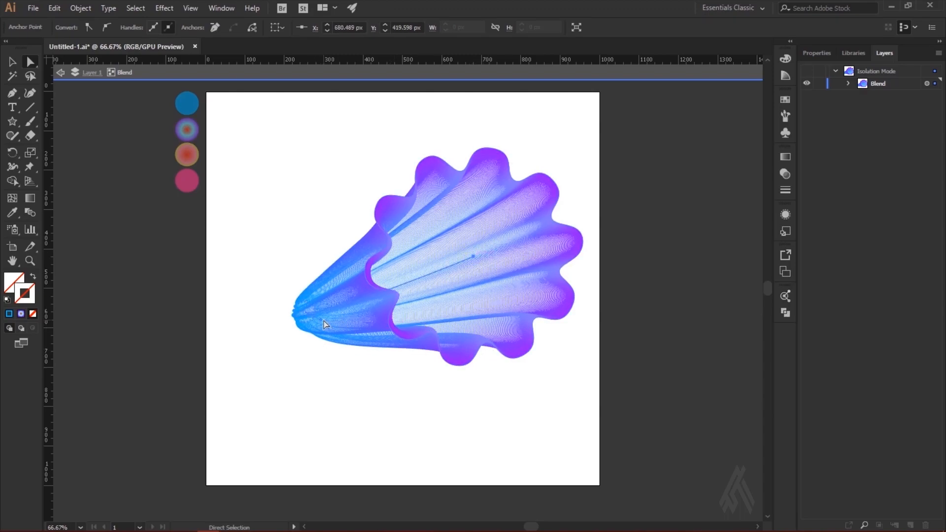
Step: Add an anchor point midway along the spine and shift it slightly down and right to bend the flower
drag(12, 93, 61, 125)
click(61, 109)
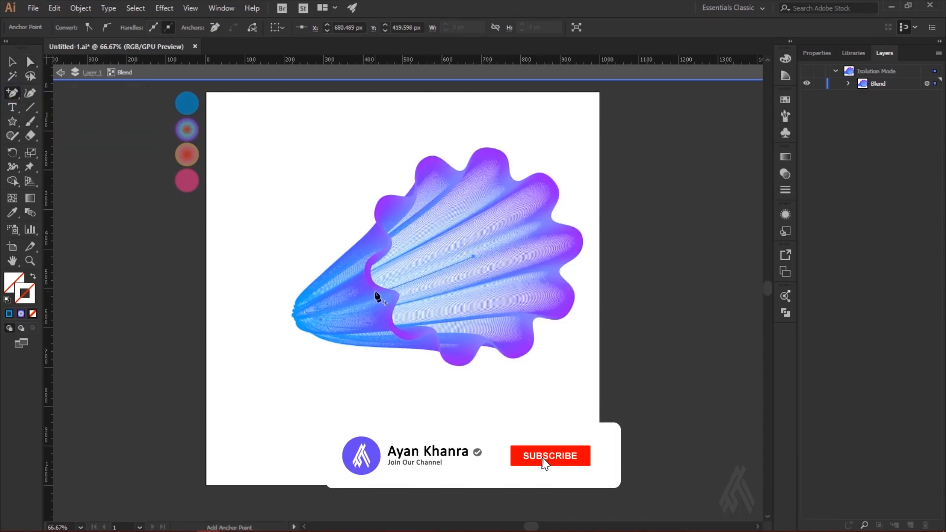
click(379, 295)
click(31, 63)
drag(379, 294, 387, 302)
Step: Move the whole flower blend straight up by about 83 px
key(v)
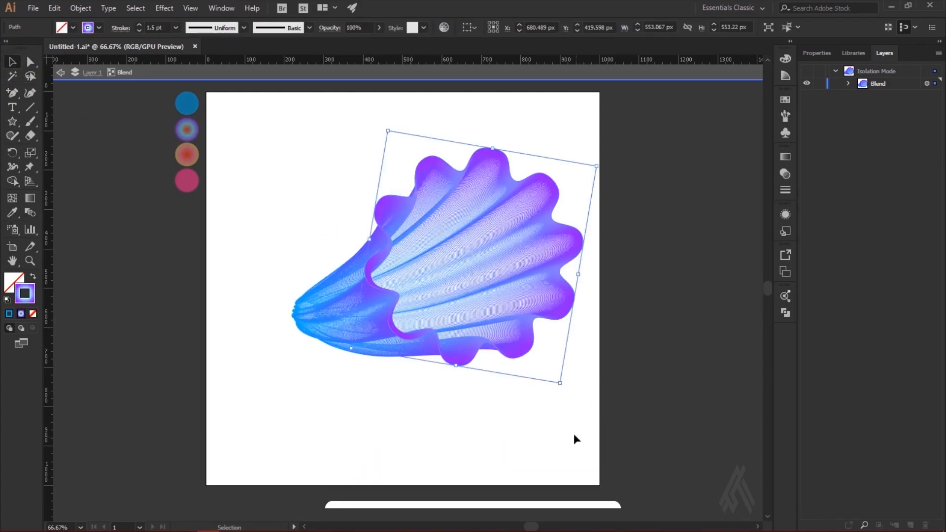
key(a)
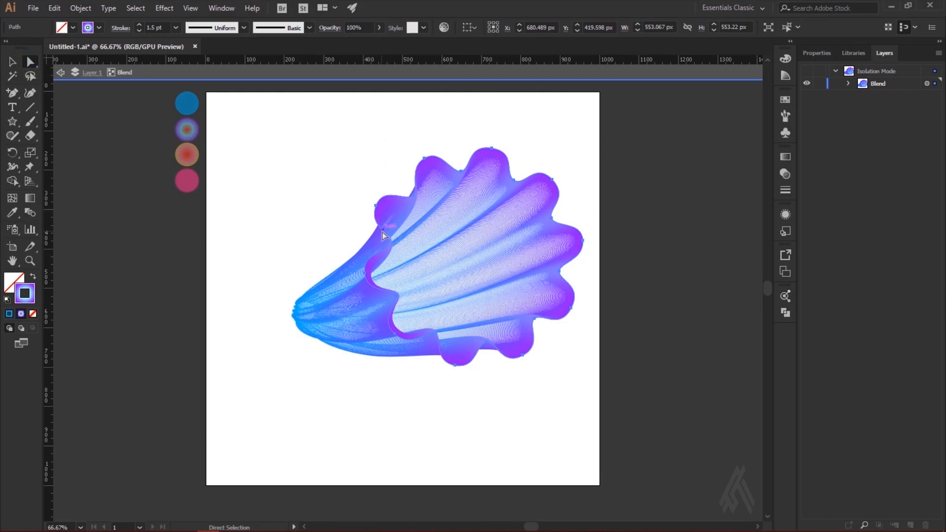
click(11, 62)
drag(450, 283, 449, 250)
click(656, 293)
click(541, 271)
drag(535, 208, 531, 209)
click(137, 201)
click(467, 251)
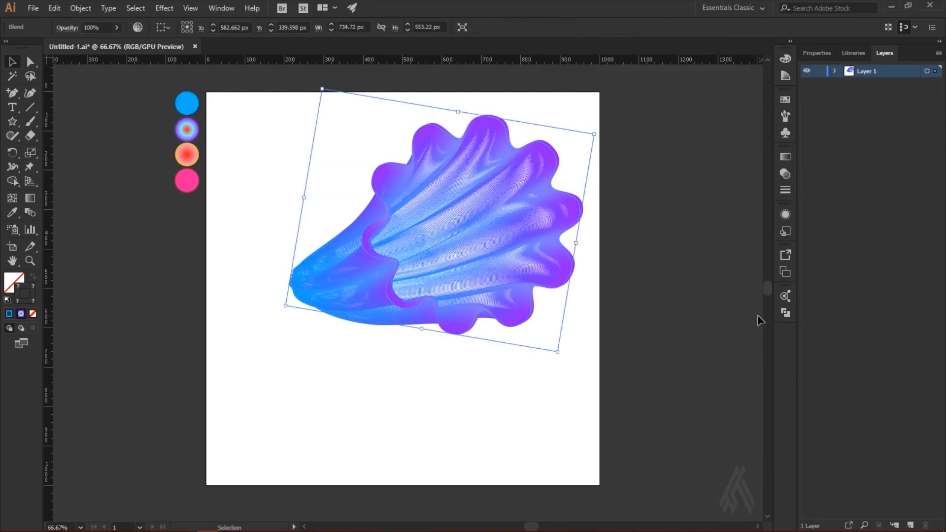
key(ctrl+z)
key(ctrl+z)
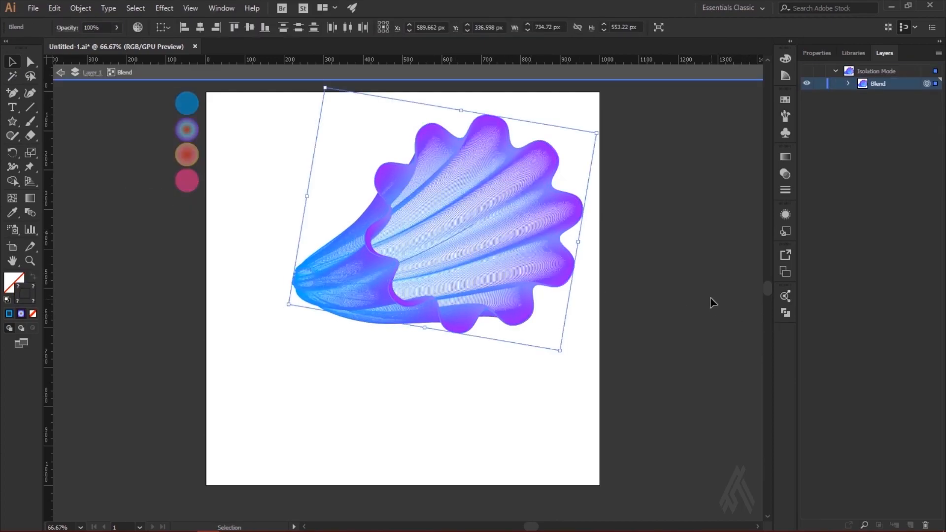
Step: Leave isolation mode and place a copy of the flower blend below the original at about X 565, Y 664 px
click(123, 142)
double_click(123, 142)
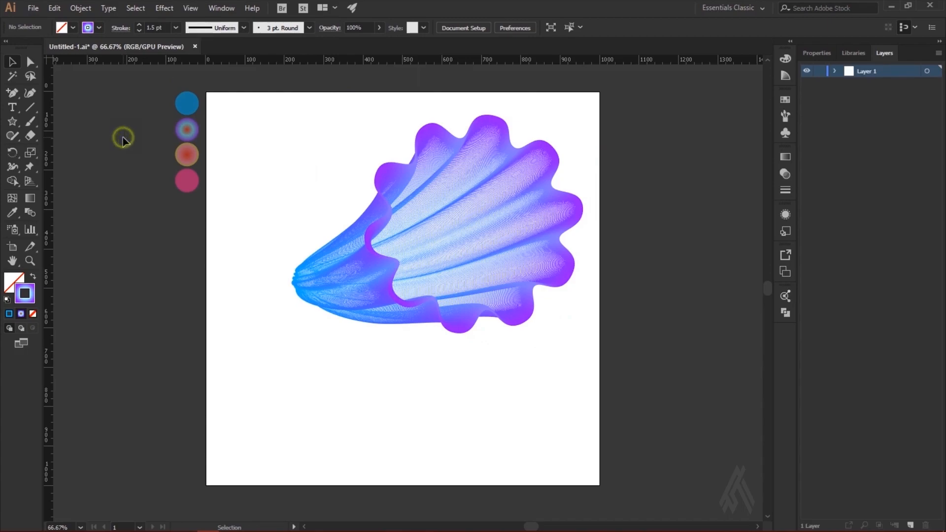
click(339, 291)
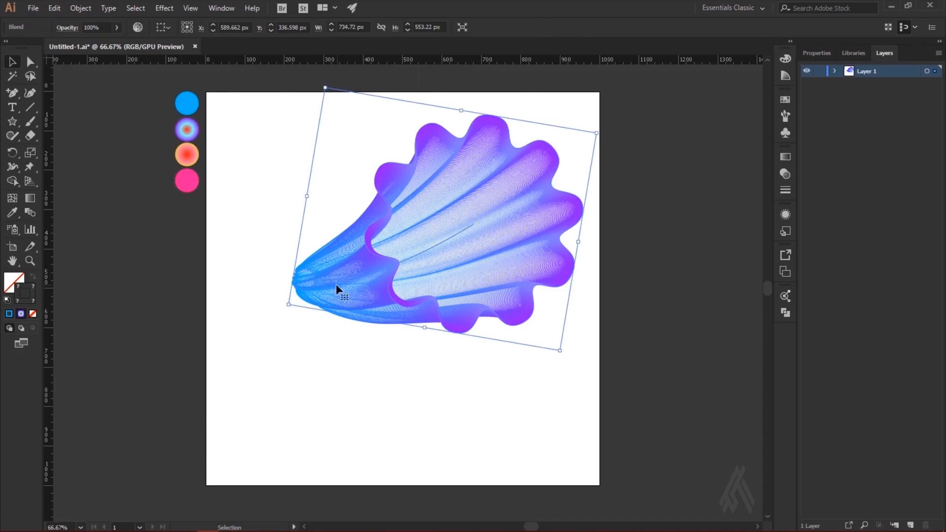
key(a)
drag(508, 223, 500, 355)
key(v)
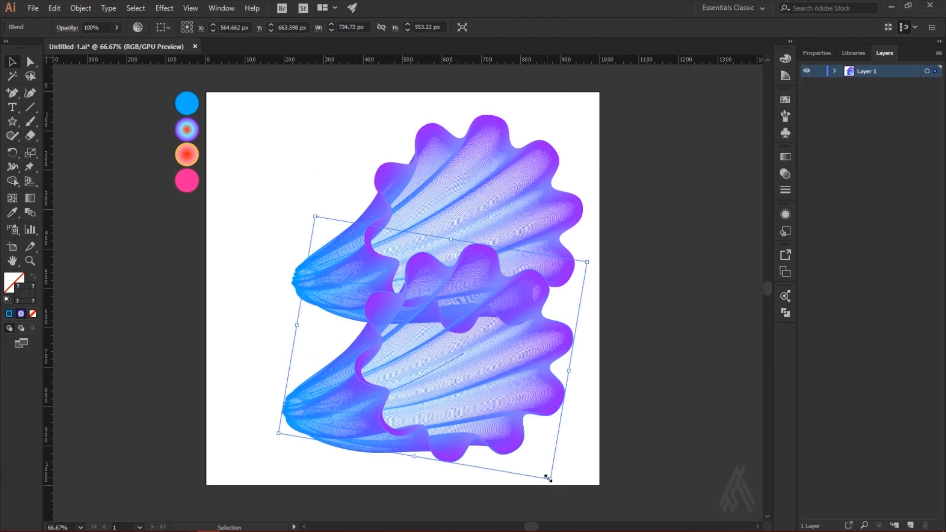
Step: Scale the copied flower to about 374 by 280 px, rotate it clockwise and place it beneath the large flower's base
drag(547, 477, 421, 386)
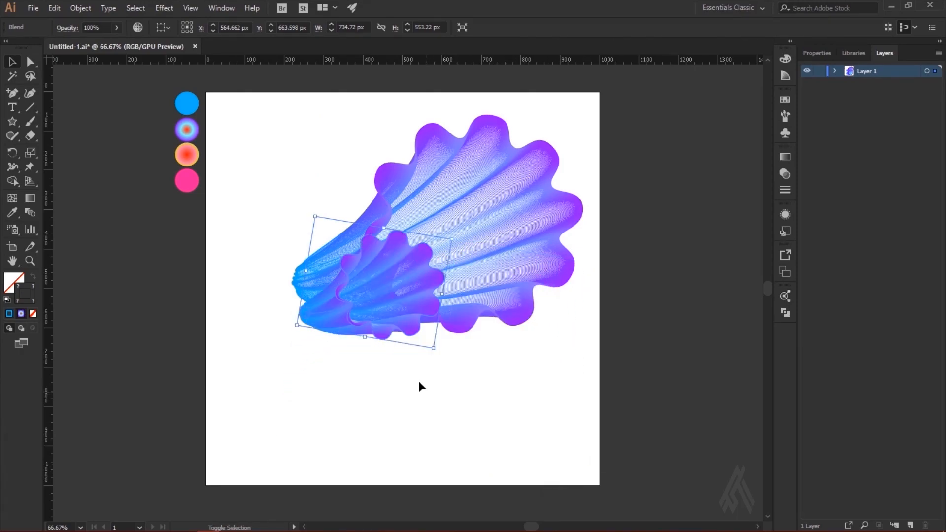
drag(433, 352, 392, 362)
drag(338, 300, 327, 327)
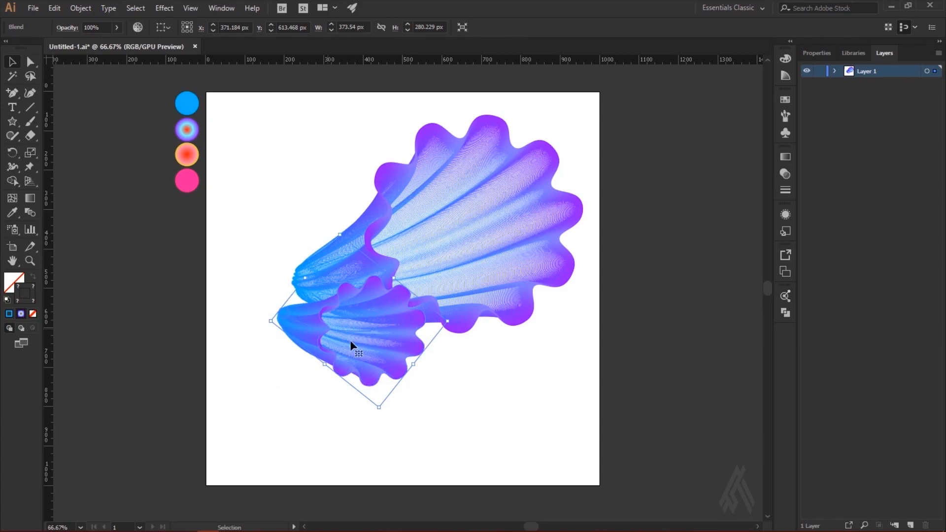
Step: Set the small flower's blend spacing to Specified Steps with 180 steps
click(312, 409)
key(a)
key(ctrl+equal)
key(ctrl+equal)
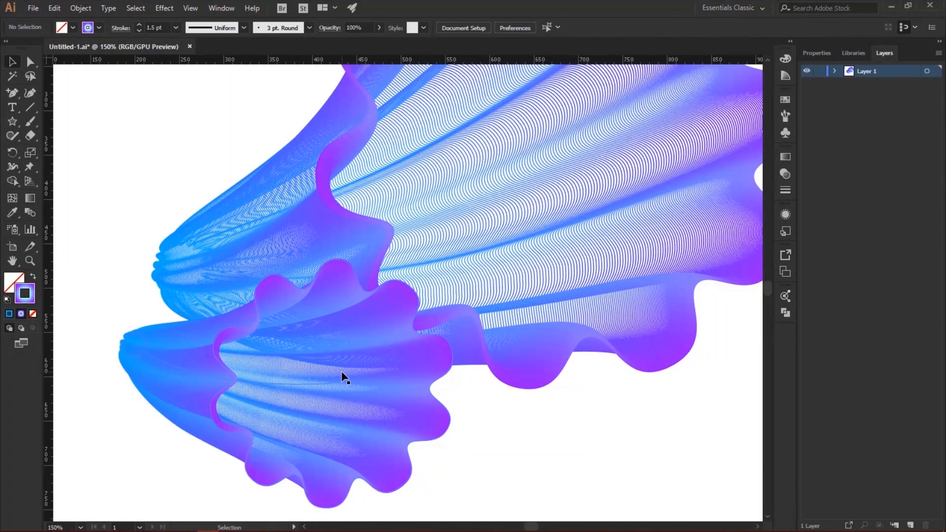
scroll(344, 376, down, 1)
scroll(344, 381, up, 1)
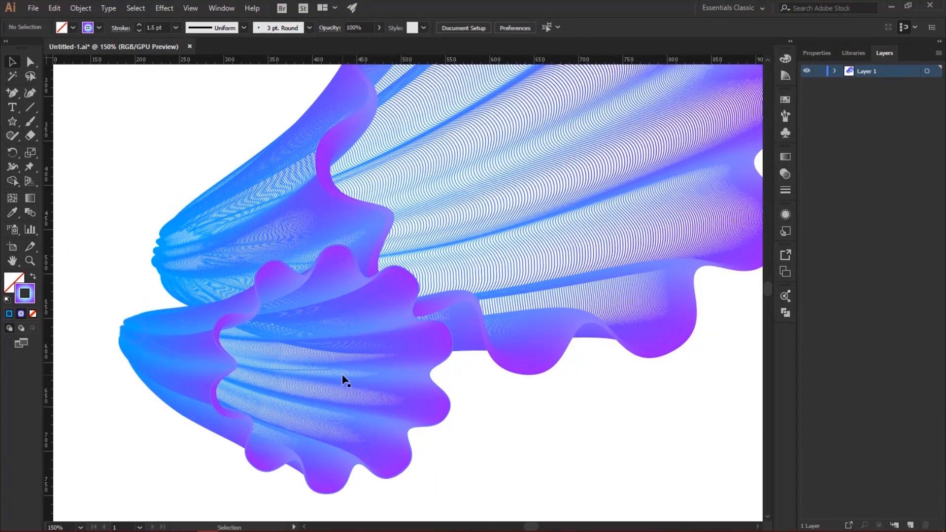
click(411, 374)
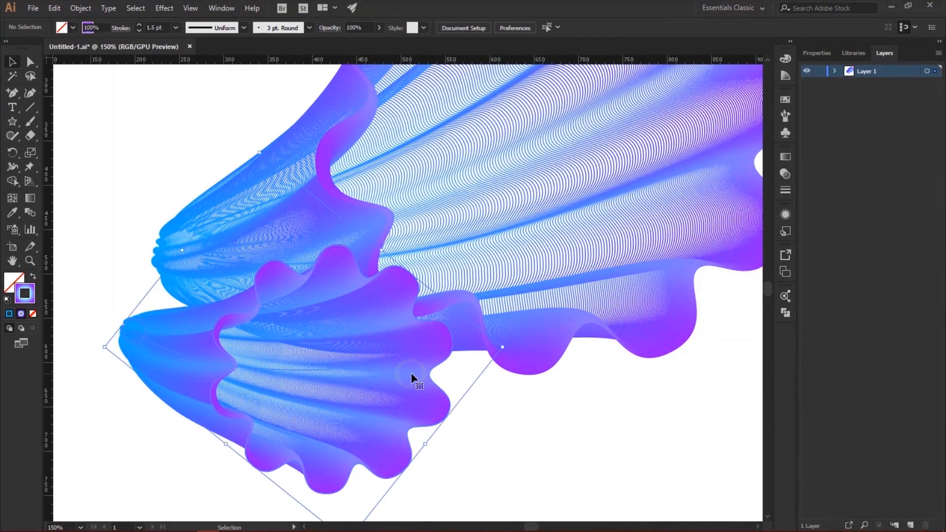
key(ctrl+minus)
key(ctrl+minus)
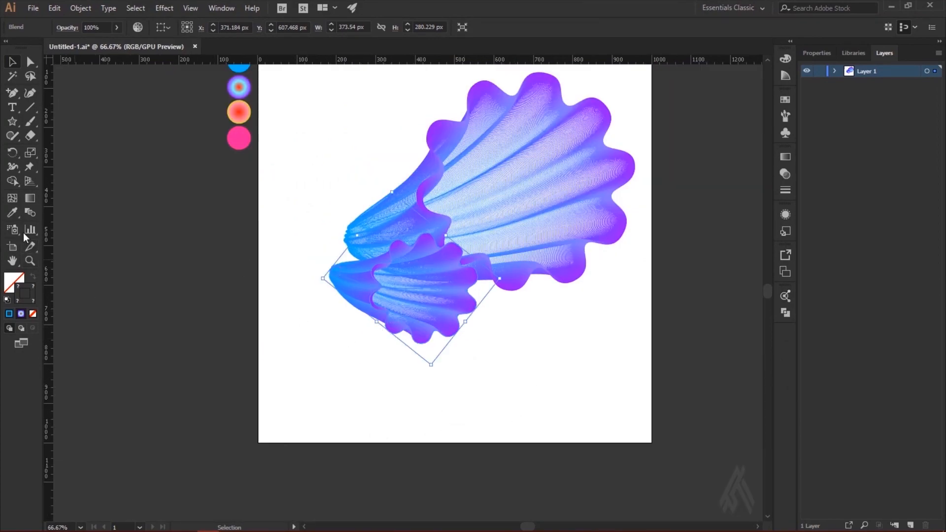
click(30, 212)
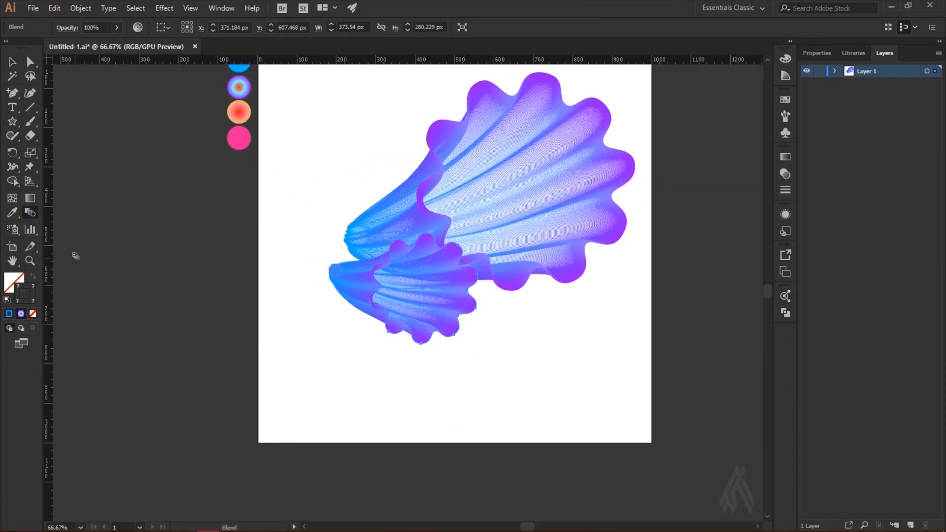
double_click(30, 212)
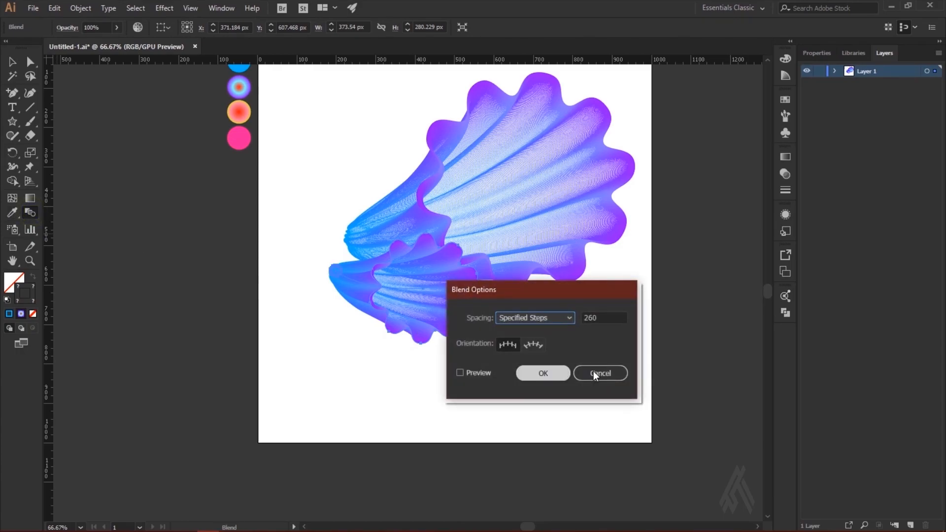
double_click(590, 318)
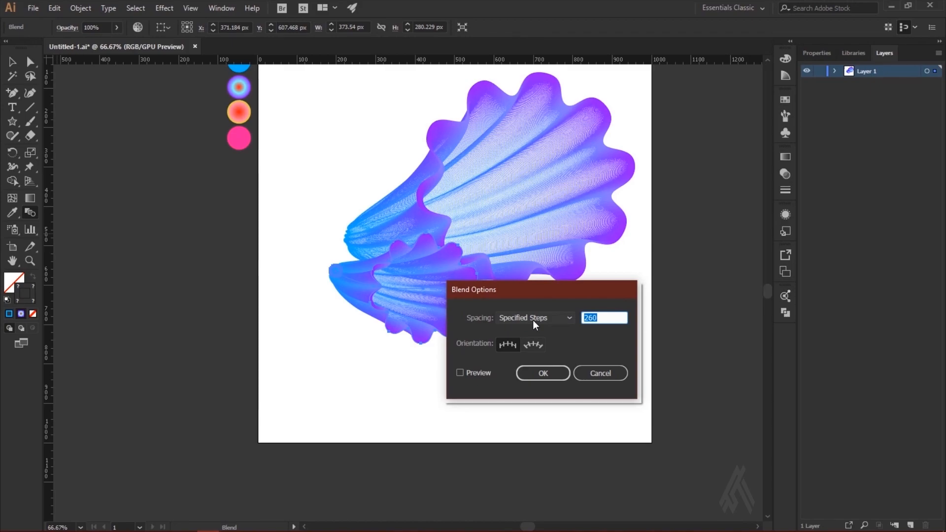
key(BackSpace)
text(180)
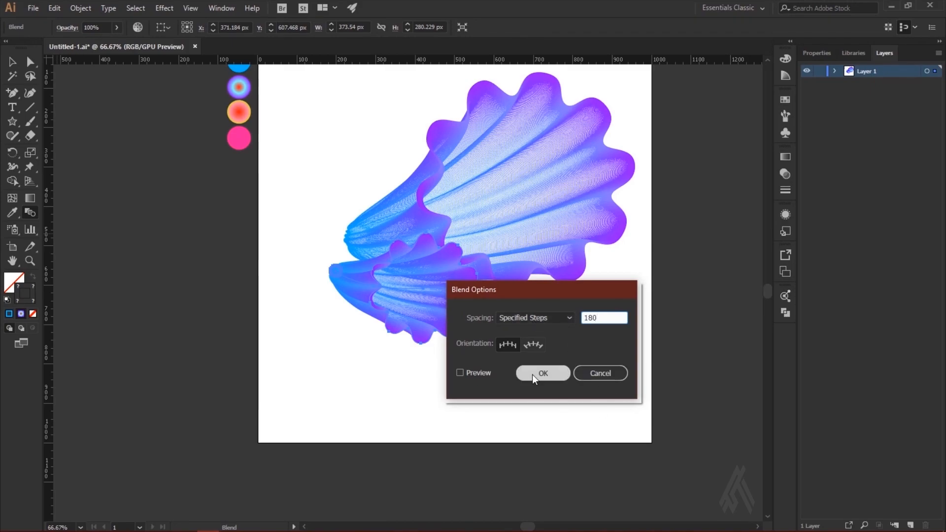
click(532, 377)
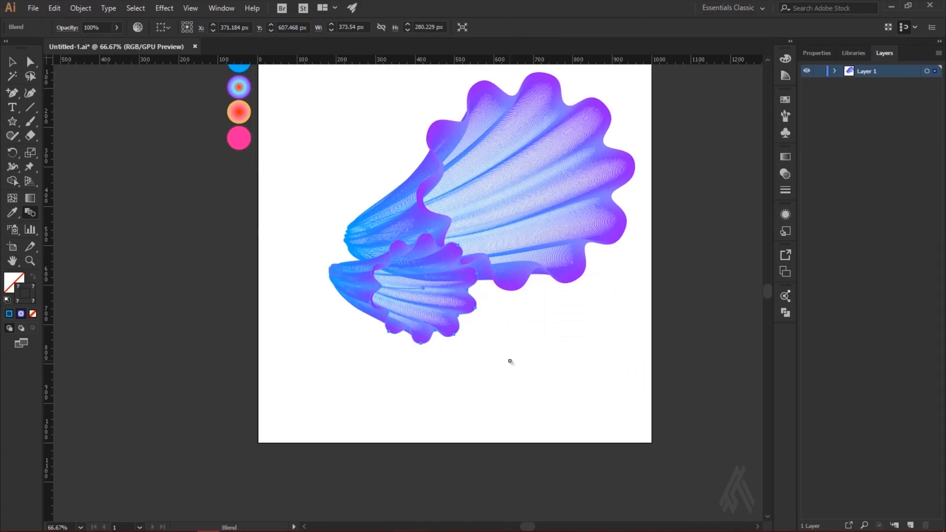
Step: Increase the number of specified steps in the small flower's blend to make its lines denser
key(ctrl+equal)
key(ctrl+equal)
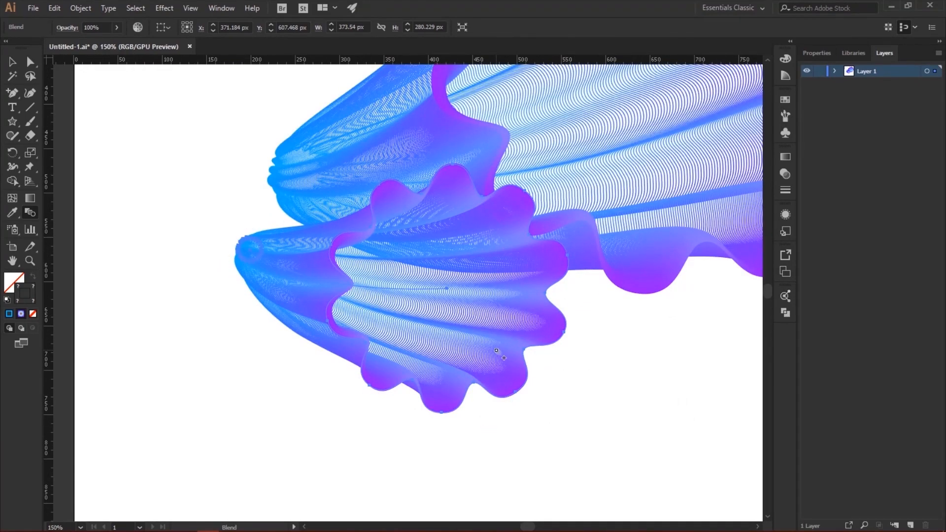
double_click(30, 212)
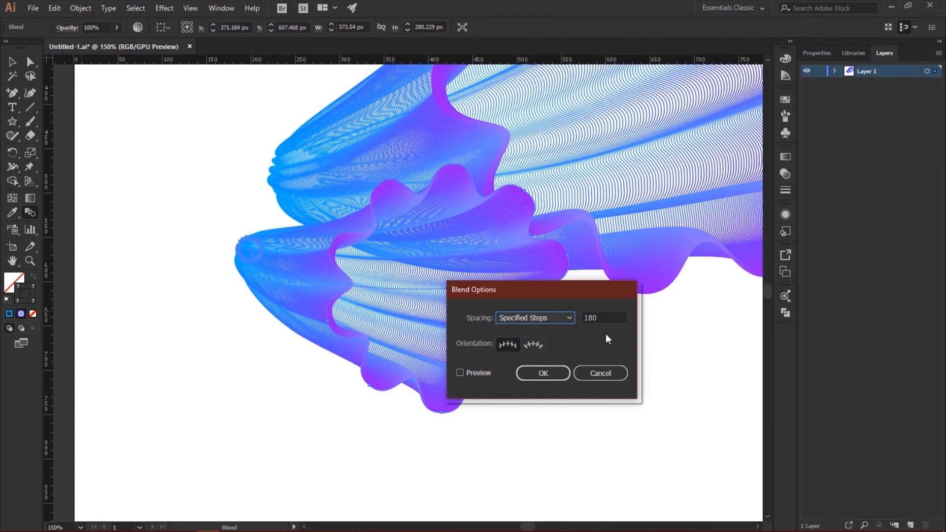
click(547, 373)
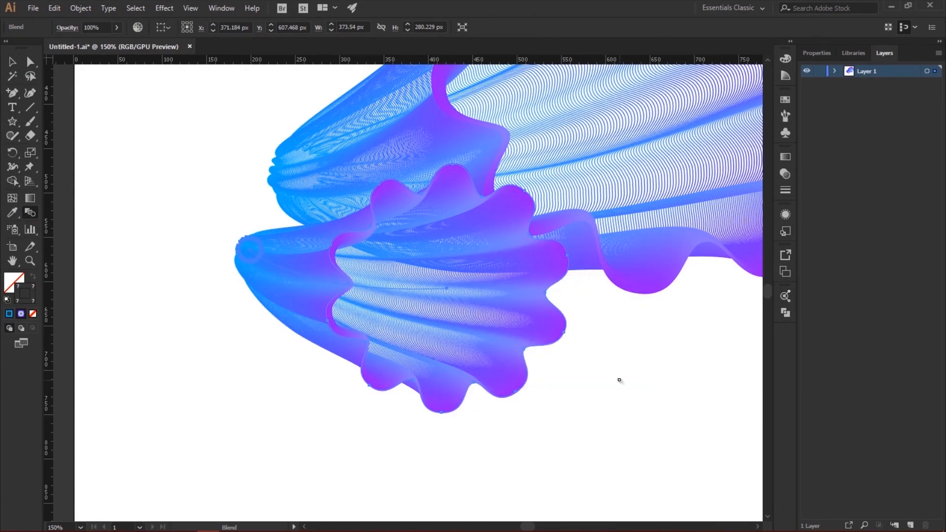
Step: Select the small flower's outer outline and recolour it with the coral red sampled from the orange radial circle
scroll(599, 406, up, 3)
key(v)
click(30, 62)
click(212, 406)
click(339, 354)
key(ctrl+minus)
scroll(338, 351, up, 3)
scroll(84, 332, up, 2)
key(i)
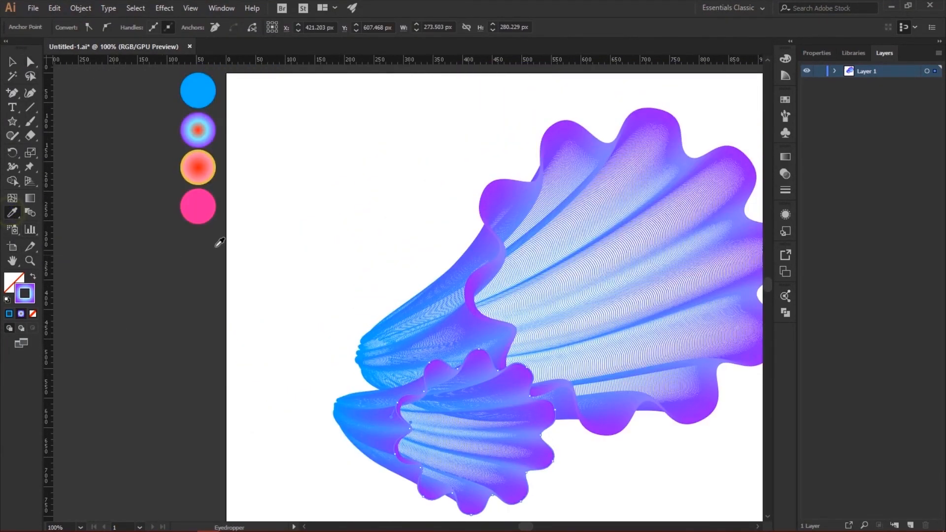
click(209, 159)
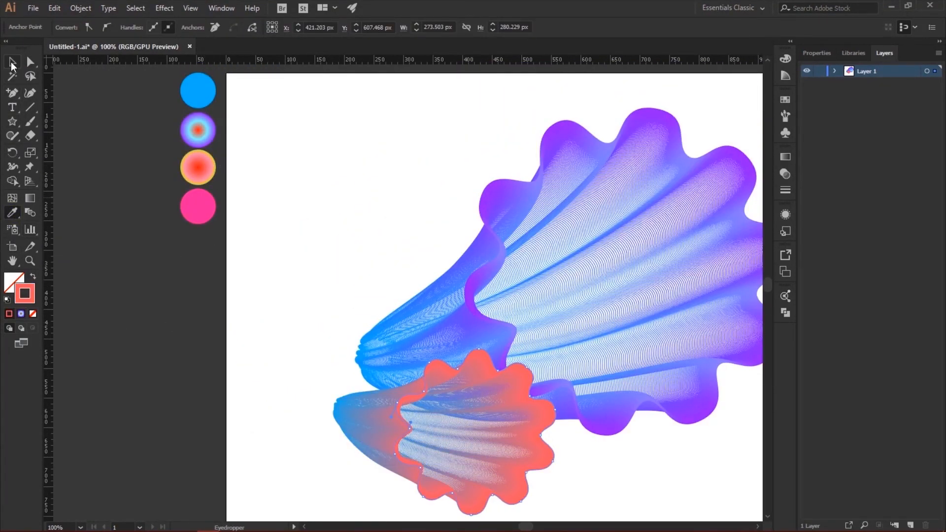
Step: Try the pink and then the blue sample circle's colour on the small flower's base outline
click(12, 63)
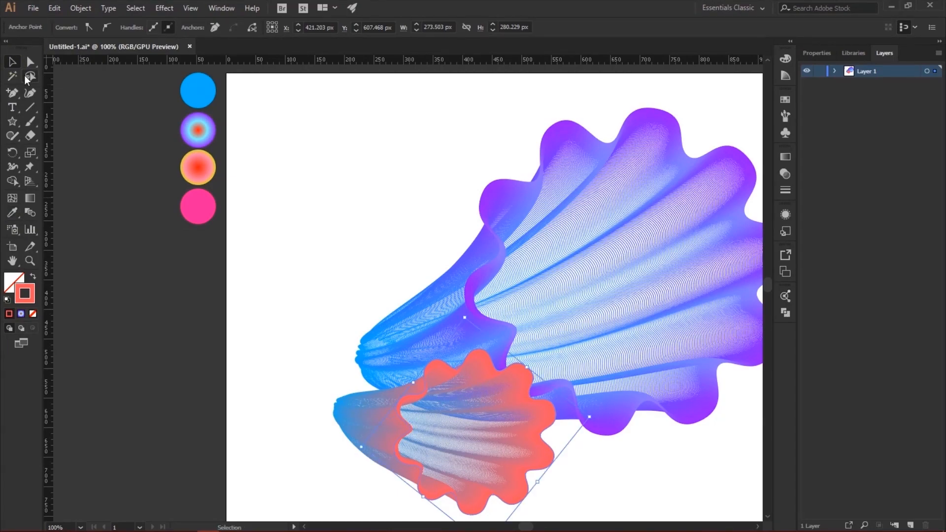
click(339, 432)
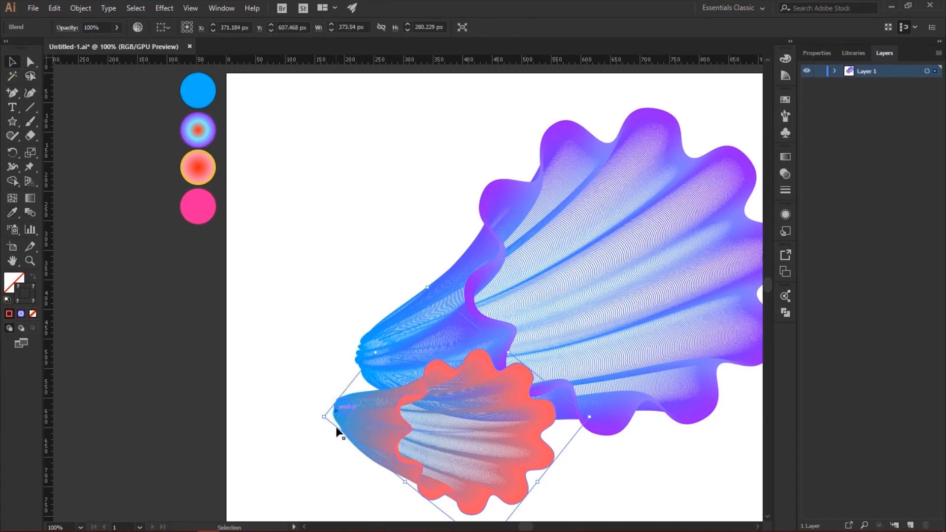
click(13, 212)
click(205, 210)
click(207, 99)
Step: Recolour the small flower's outer outline, testing the orange radial circle's colours before applying the pink circle's colour
key(v)
click(330, 469)
click(402, 459)
key(a)
click(311, 342)
click(395, 412)
click(13, 213)
click(212, 160)
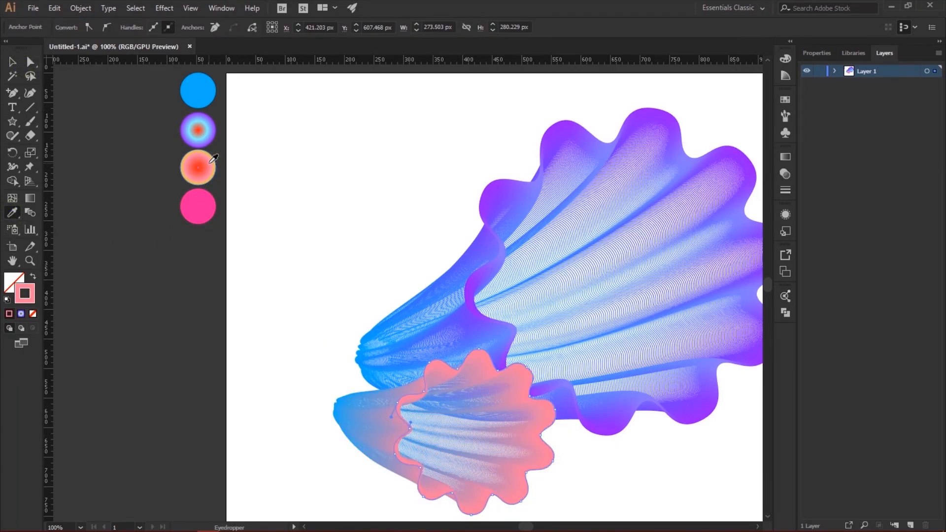
click(207, 152)
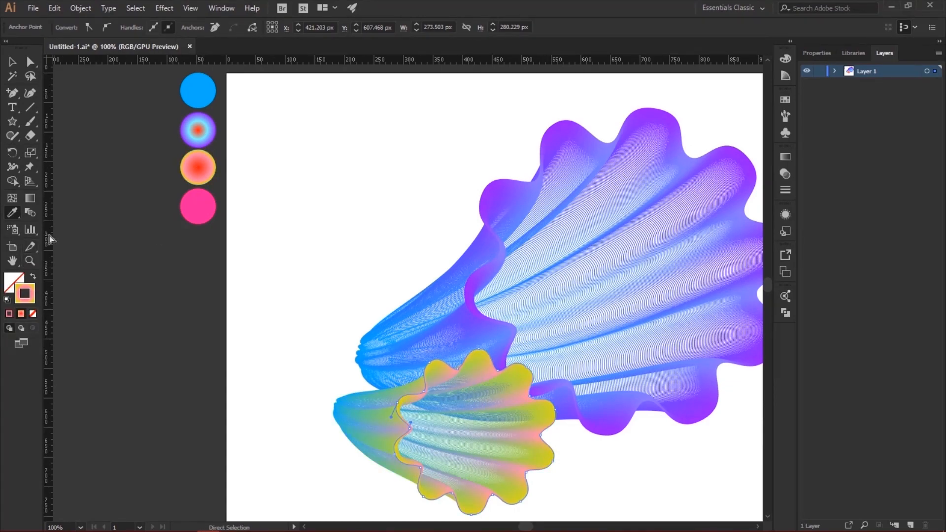
click(194, 207)
Step: Try the light pink sampled from the orange radial circle on the small flower's base outline
click(12, 61)
click(331, 411)
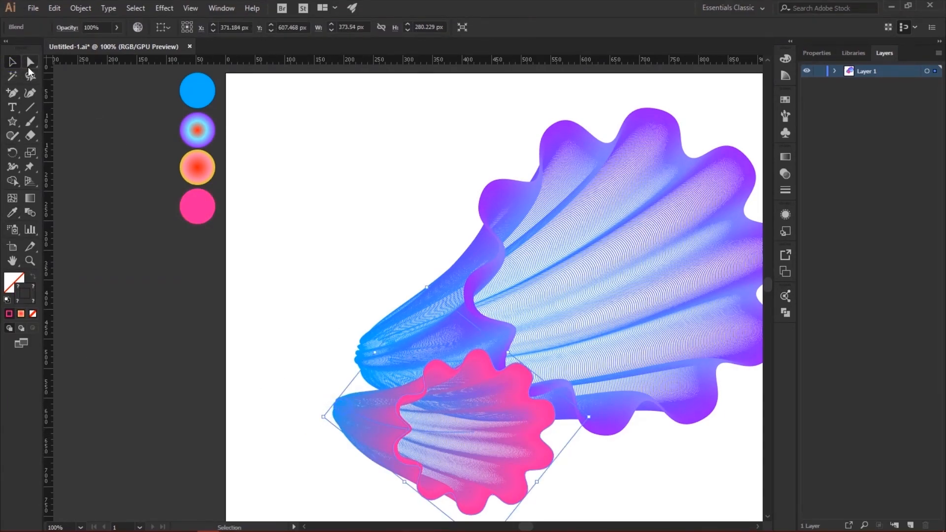
click(30, 63)
click(342, 402)
shift+click(336, 429)
click(12, 212)
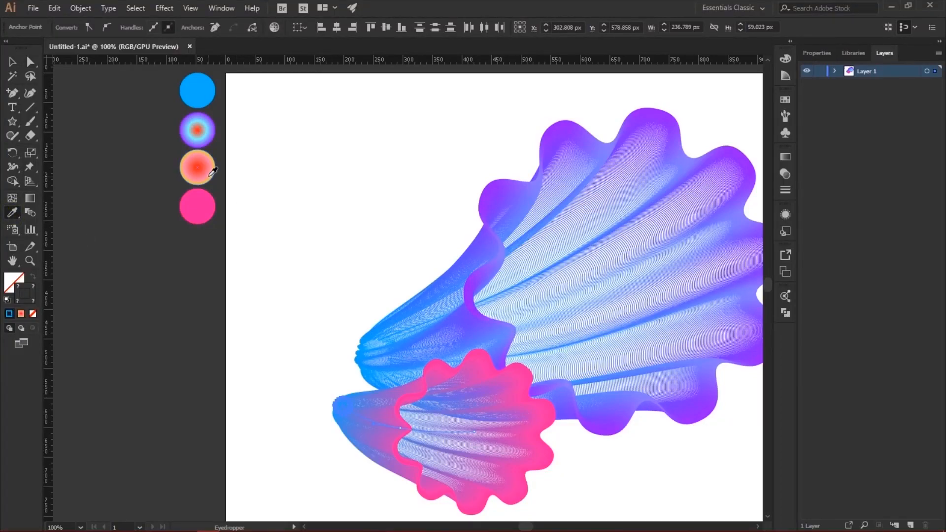
click(211, 174)
key(v)
click(98, 266)
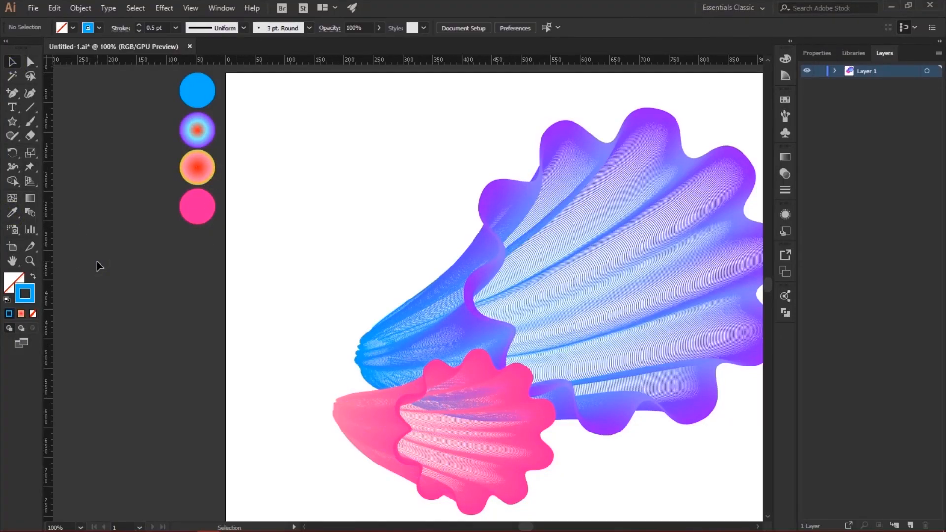
Step: Apply the red-pink-yellow radial gradient to the small flower's outer outline stroke and set the pink stop's location to 67.82%
click(401, 442)
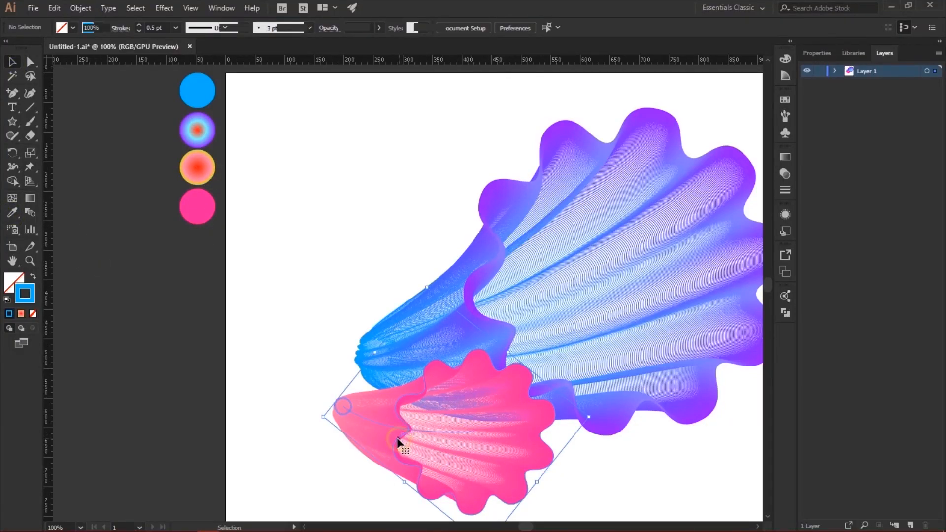
click(32, 64)
click(322, 473)
click(392, 444)
click(327, 462)
click(401, 444)
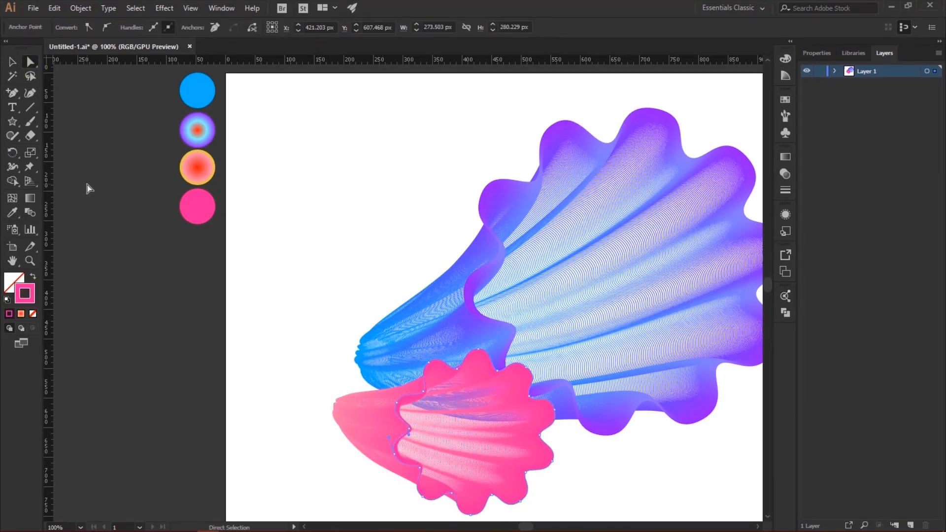
key(i)
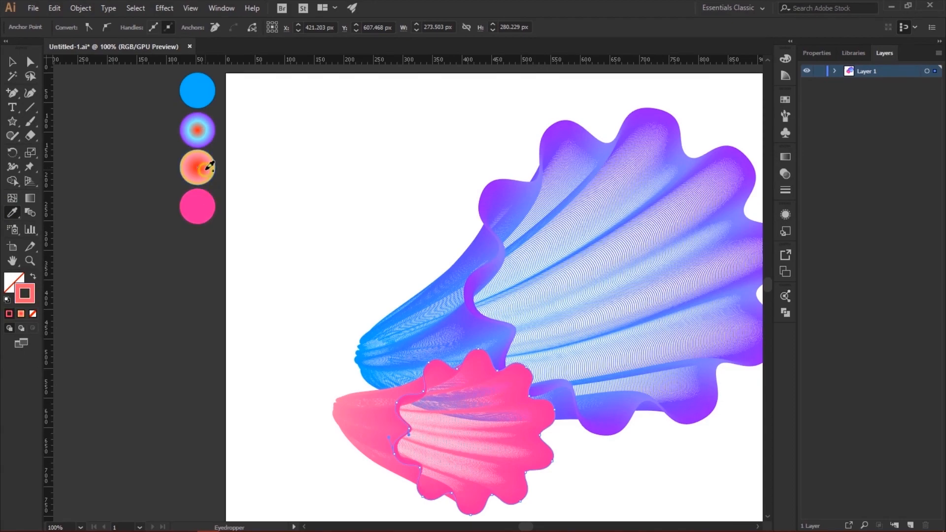
click(207, 169)
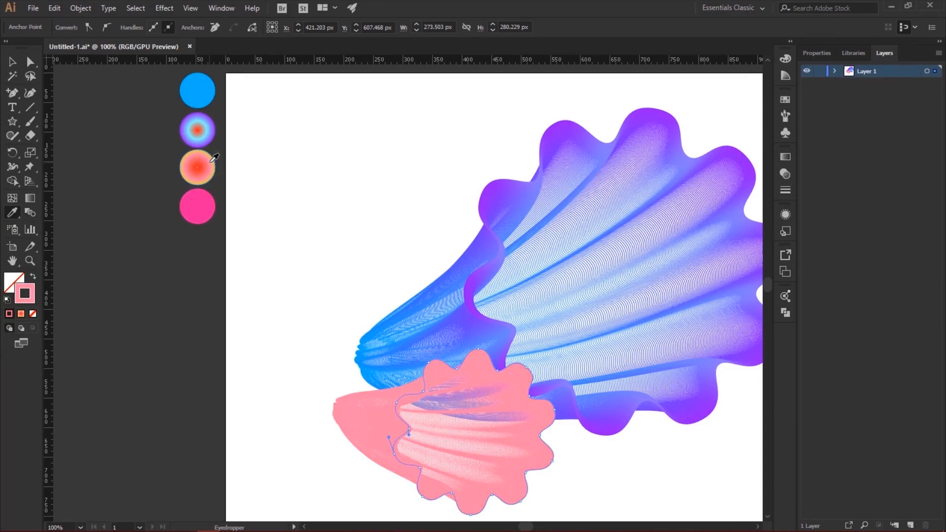
click(20, 312)
drag(723, 247, 712, 246)
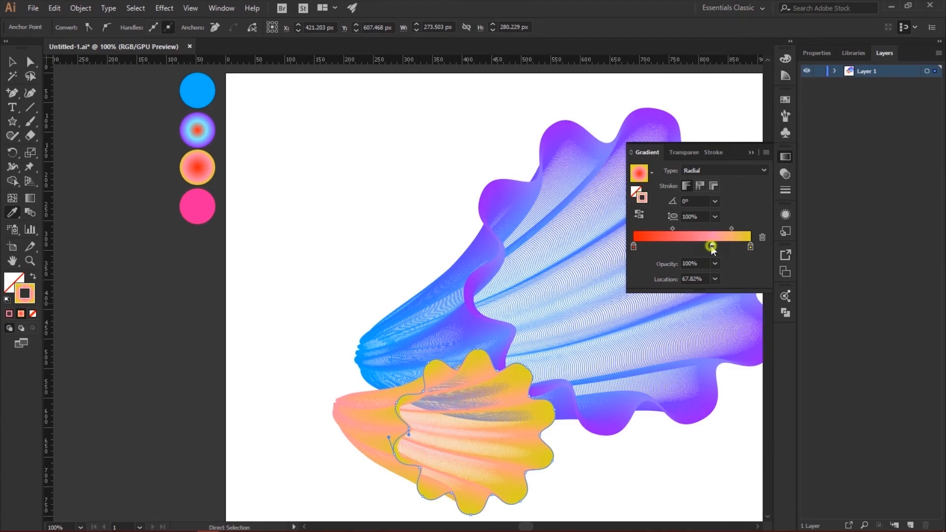
Step: Recolour the small flower's base outline, testing the blue sample circle's colour before applying the pink circle's colour
click(12, 62)
click(334, 410)
click(31, 62)
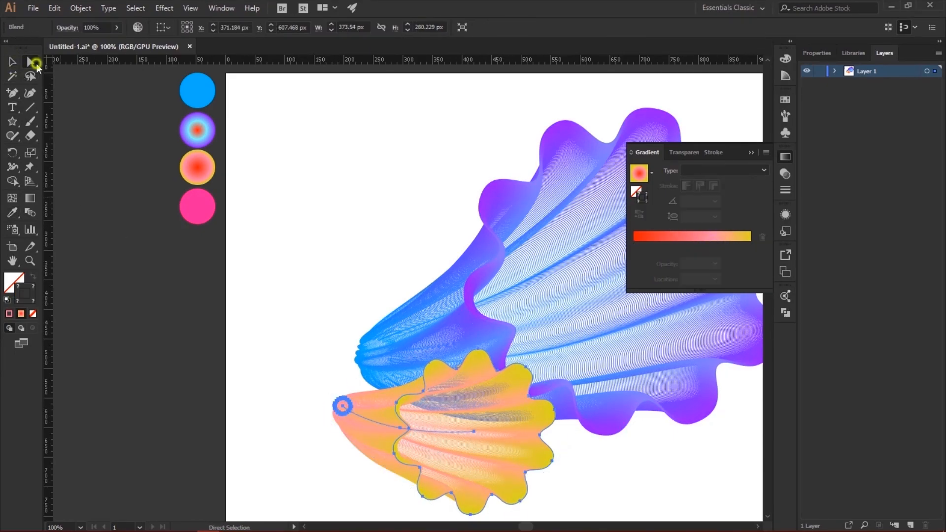
click(267, 389)
click(346, 412)
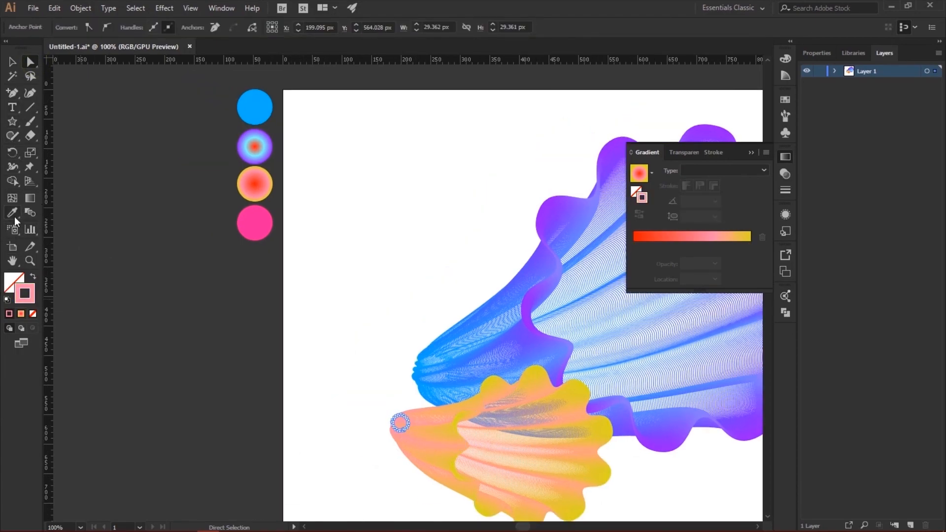
click(14, 214)
click(263, 105)
click(254, 226)
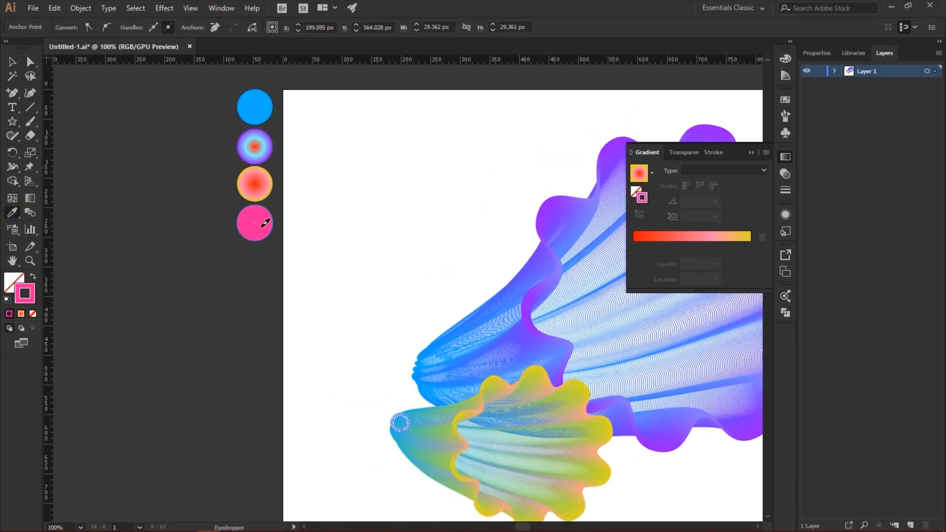
click(14, 65)
click(171, 299)
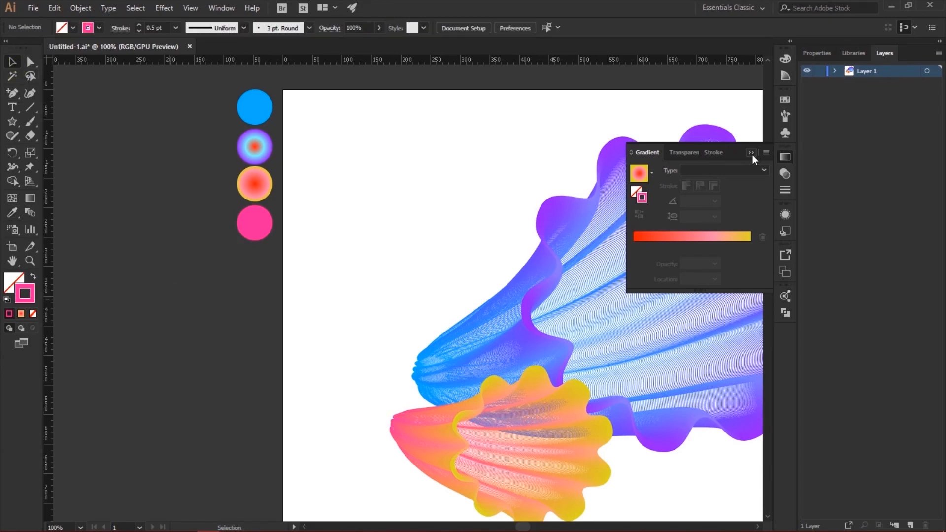
click(752, 153)
Step: Rotate the large blue-purple flower's outer outline slightly, keeping its base in place
scroll(601, 312, down, 3)
key(ctrl+minus)
key(ctrl+minus)
key(ctrl+plus)
scroll(648, 314, up, 1)
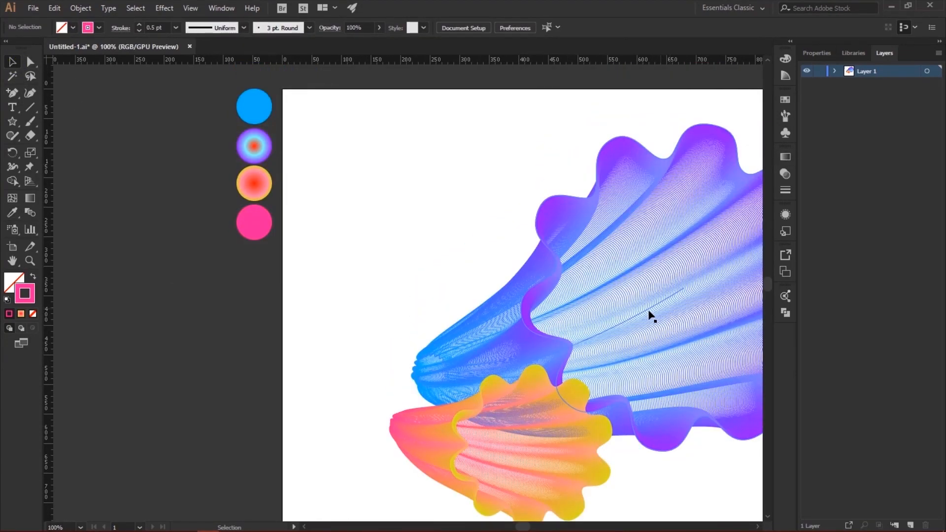
click(579, 198)
key(ctrl+minus)
key(ctrl+minus)
key(ctrl+plus)
scroll(583, 262, down, 1)
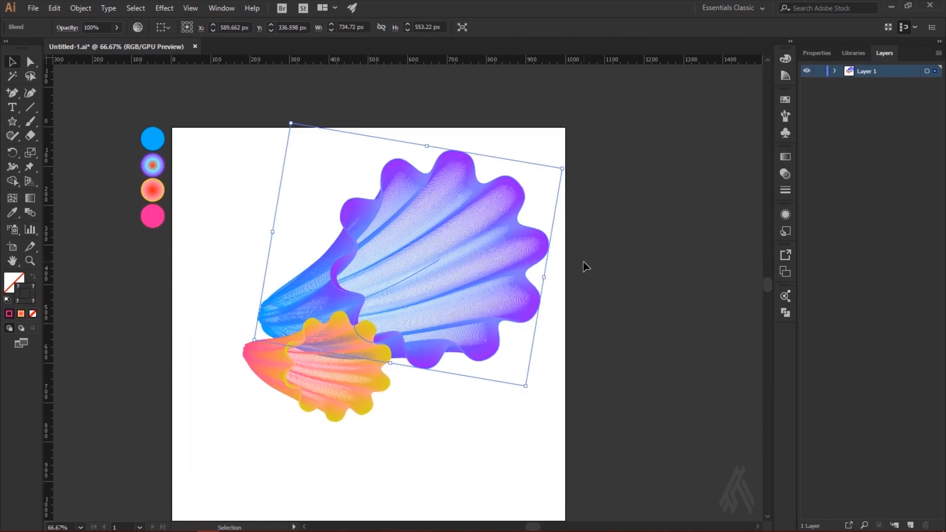
click(536, 194)
scroll(458, 372, up, 1)
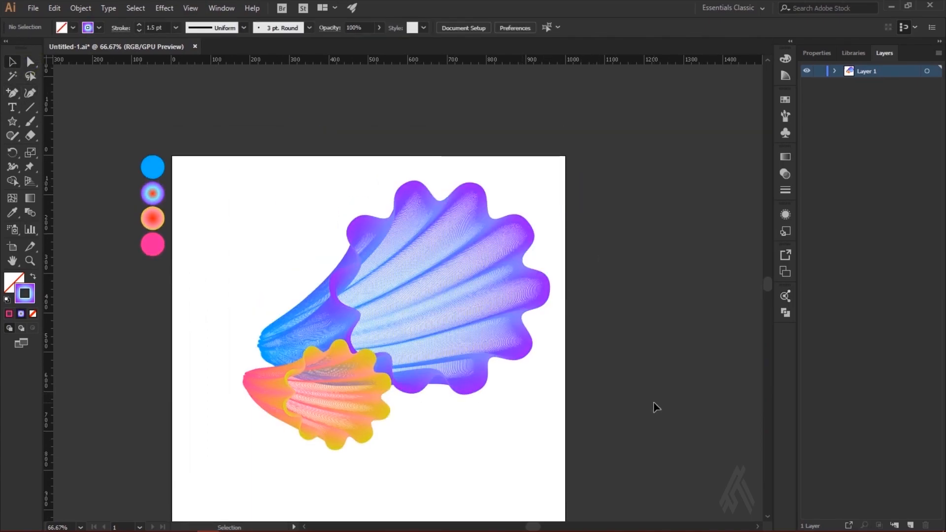
Step: Draw an ellipse about 581 × 301 px across the lower parts of the two flowers
scroll(566, 424, down, 3)
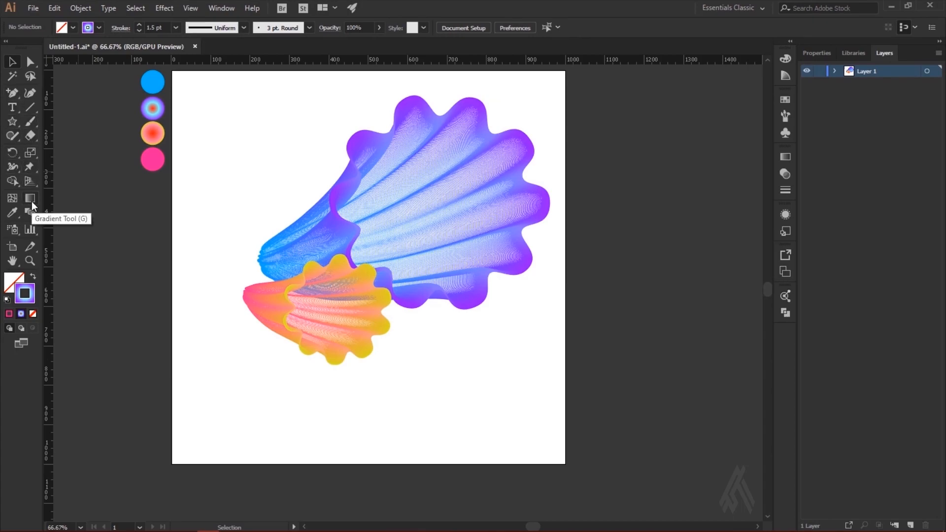
drag(13, 121, 47, 150)
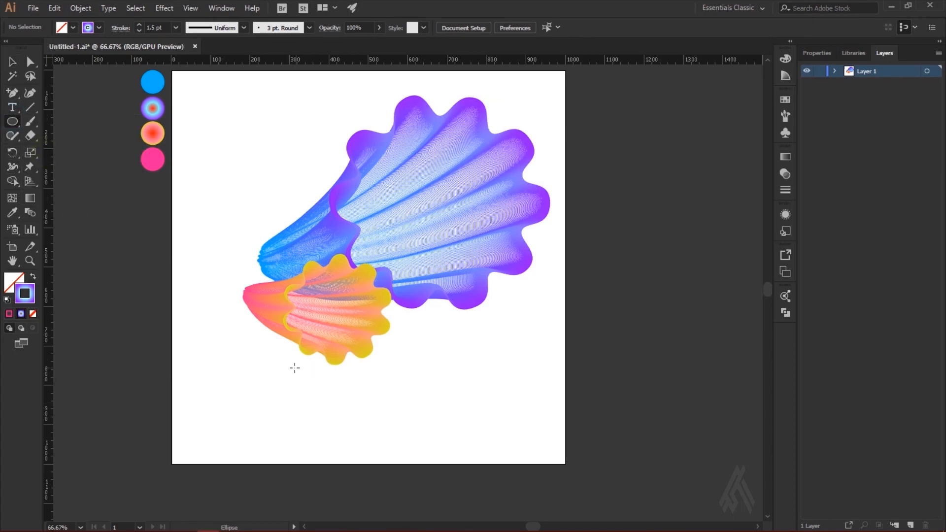
mouse_move(276, 354)
mouse_down()
mouse_move(512, 310)
mouse_move(505, 235)
mouse_up()
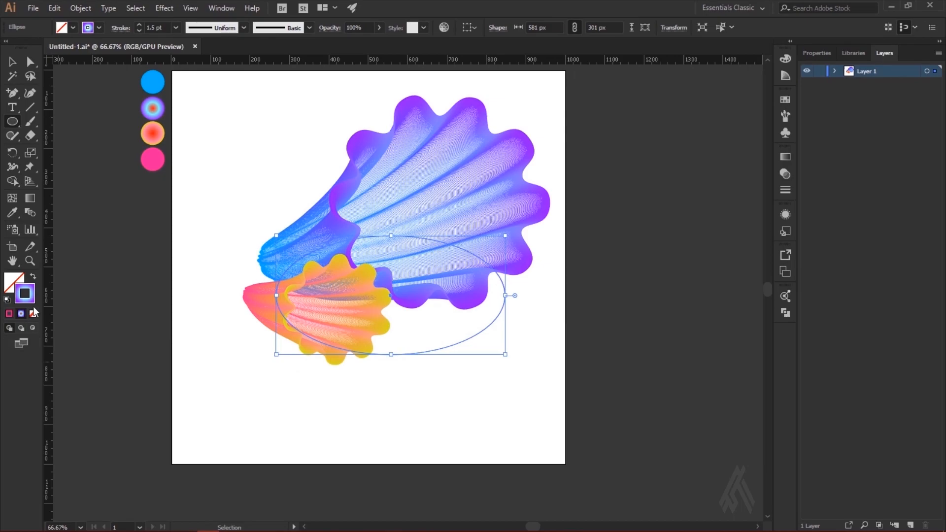
Step: Try the Orchid gradient preset on the ellipse's stroke
click(30, 197)
click(786, 157)
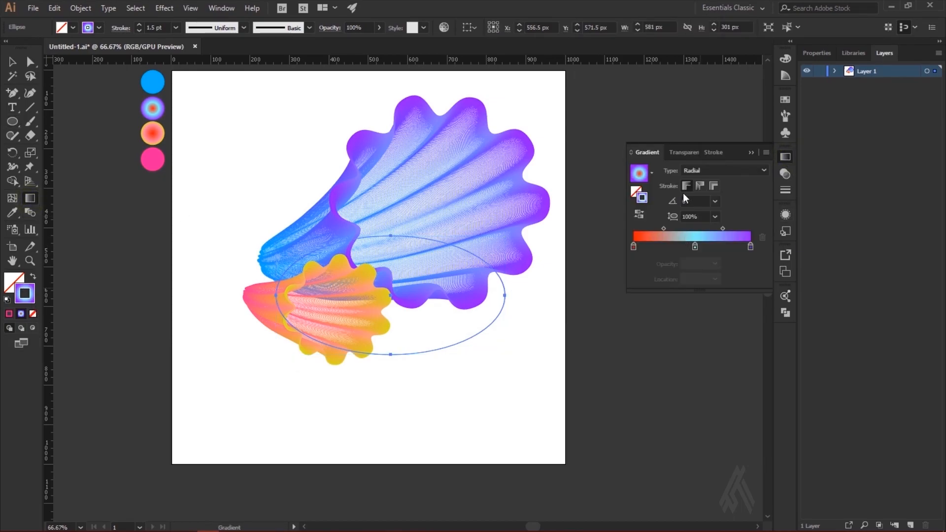
click(651, 173)
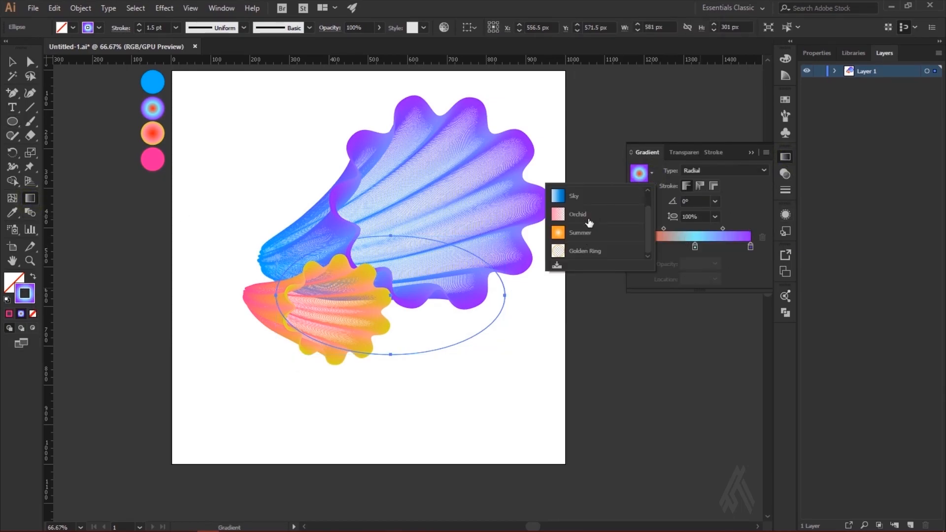
click(586, 222)
Step: Give the ellipse a semi-transparent grey radial gradient fill without a stroke, and enlarge it to about 637 × 343 px
click(13, 282)
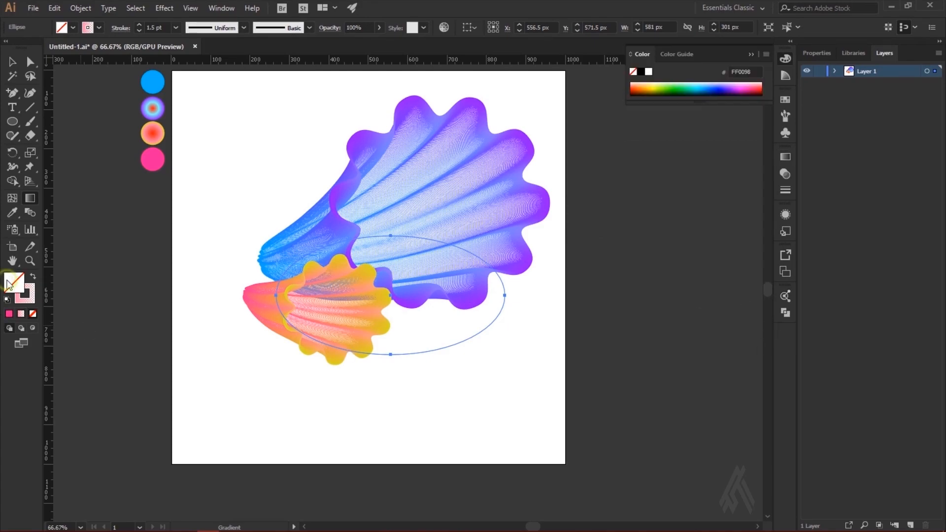
click(21, 313)
click(634, 248)
double_click(635, 247)
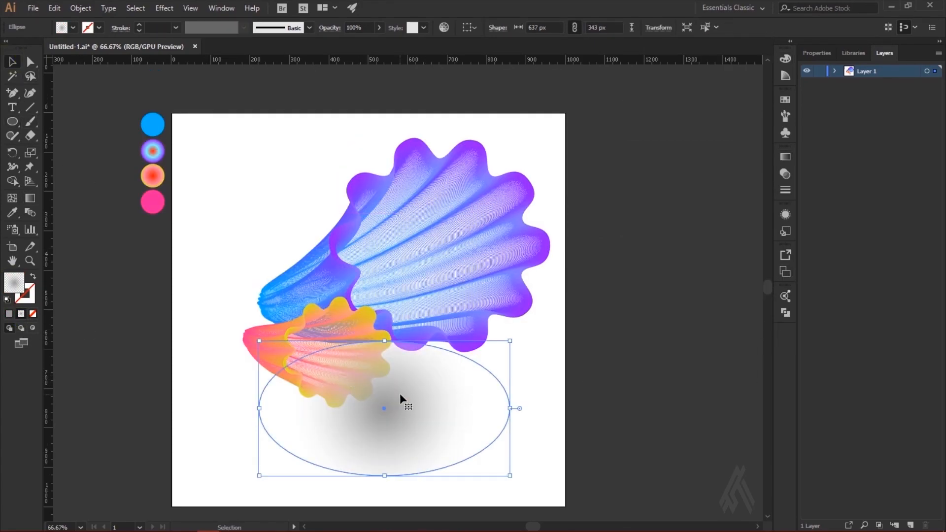
Step: Move the grey gradient ellipse under the flowers and send it to the back as a shadow
drag(400, 394, 373, 322)
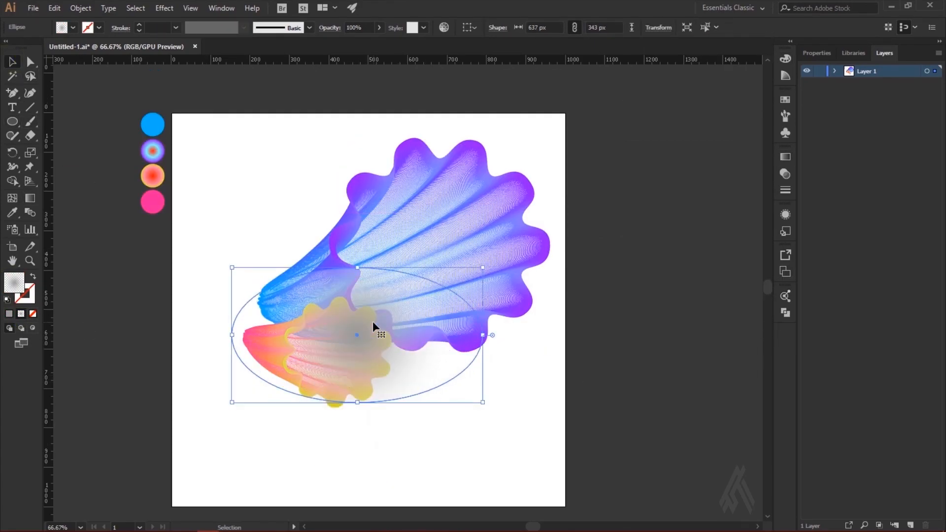
right_click(400, 373)
mouse_move(462, 300)
click(589, 336)
drag(400, 374, 423, 389)
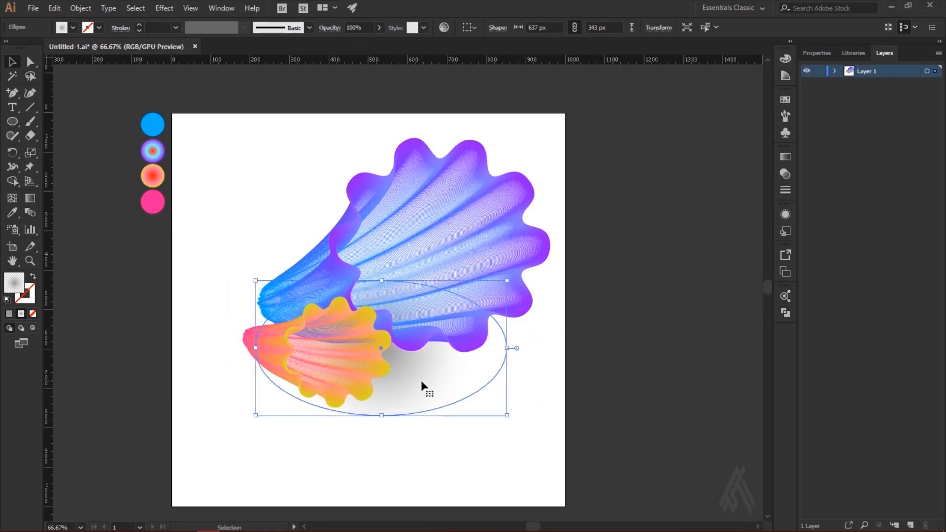
Step: Reshape the shadow ellipse by pulling its lower anchor point downward, and shift it under the large flower's lower petals
click(30, 61)
drag(381, 415, 379, 405)
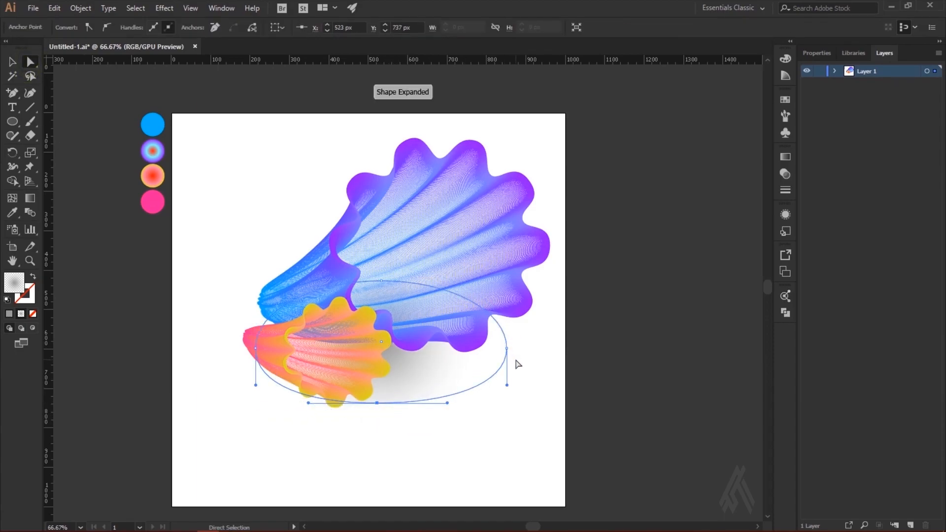
click(548, 458)
click(412, 392)
drag(377, 404, 378, 432)
drag(410, 385, 433, 374)
click(556, 471)
Step: Duplicate the shadow ellipse and place the copy beneath the small orange-pink flower
drag(421, 376, 304, 415)
click(449, 452)
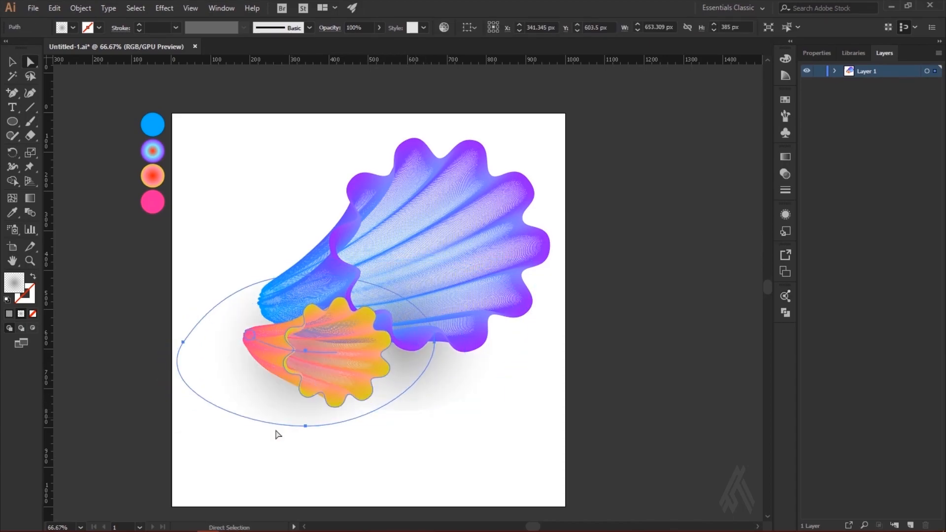
click(579, 408)
key(ctrl+minus)
key(ctrl+minus)
key(ctrl+plus)
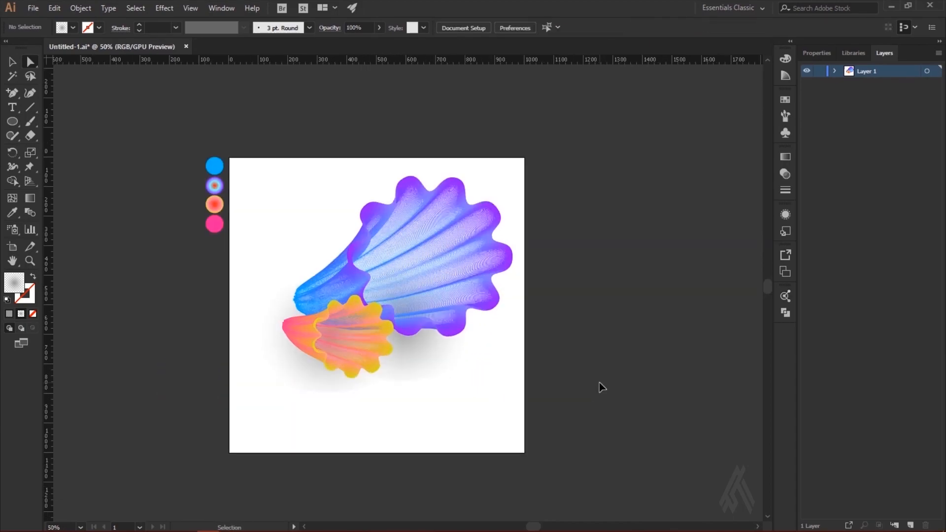
Step: Add another shadow copy behind the blue flower's narrow base and adjust its position and outline
drag(401, 354, 352, 315)
drag(267, 308, 294, 316)
drag(267, 308, 272, 311)
drag(273, 311, 275, 316)
drag(276, 318, 278, 326)
click(143, 374)
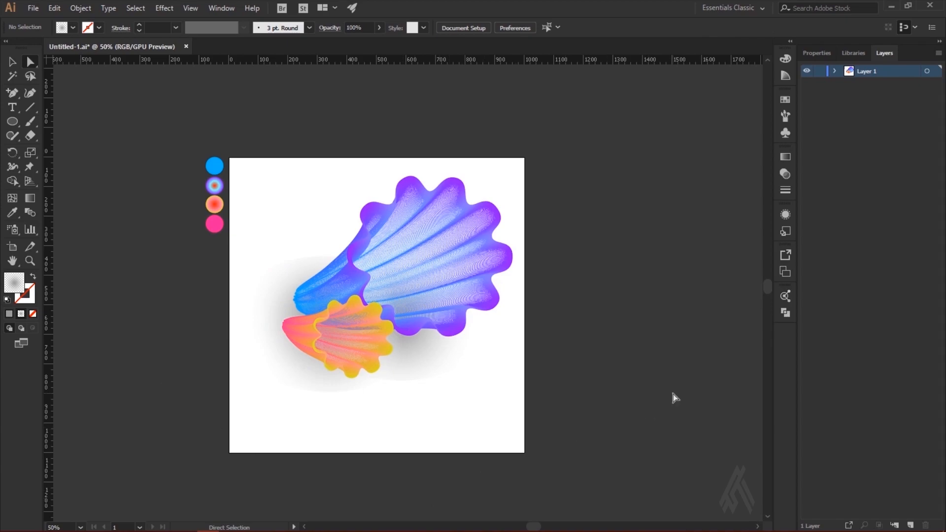
key(ctrl+plus)
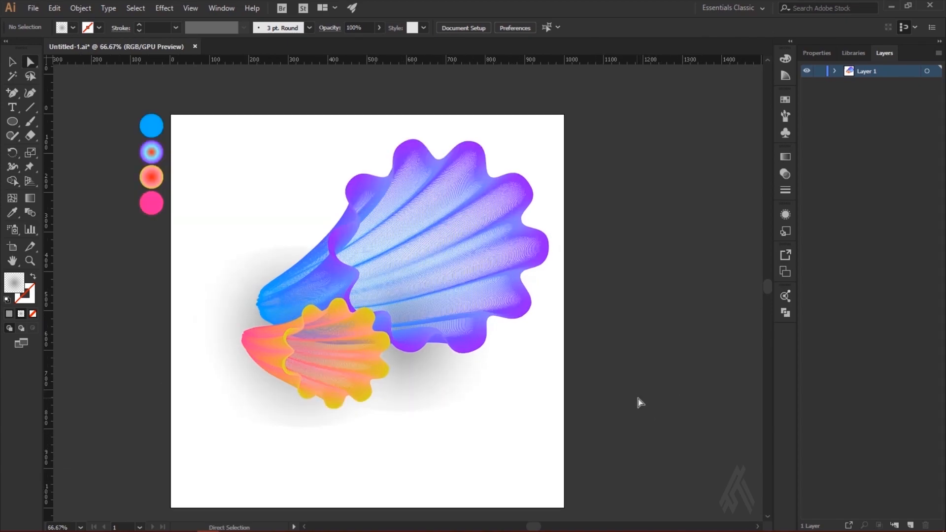
scroll(641, 400, down, 1)
drag(428, 380, 483, 389)
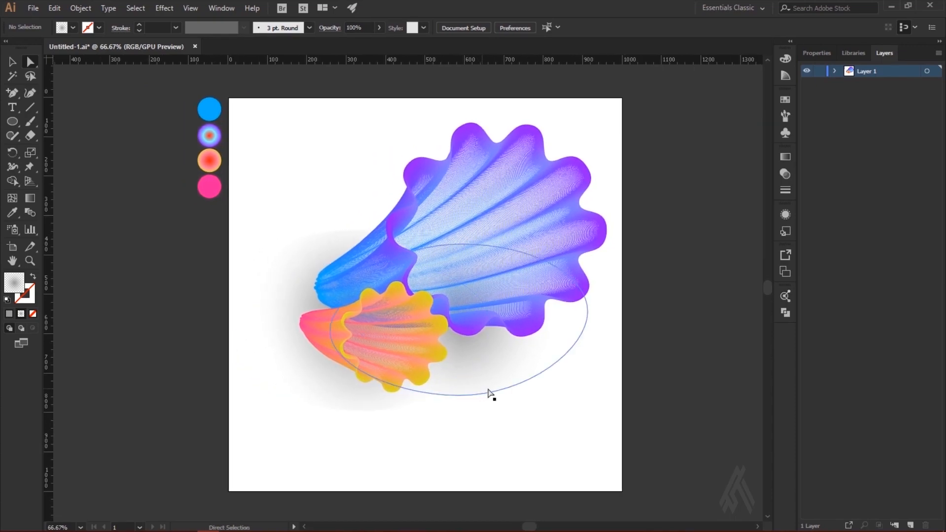